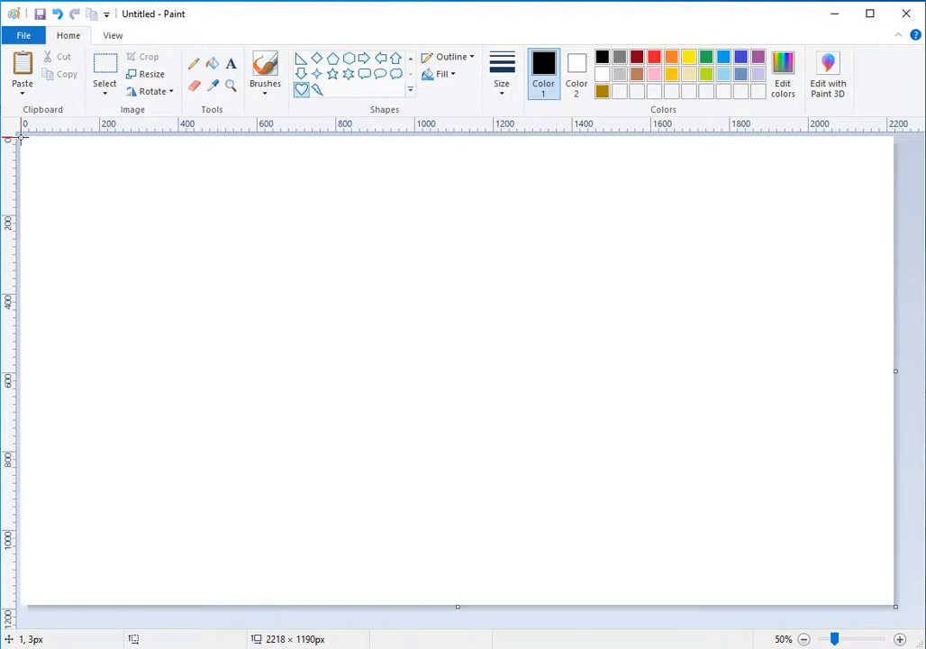
Draw a black heart outline about 200 × 199 px in the upper middle of the canvas and copy it
left_click_drag(20, 137, 435, 270)
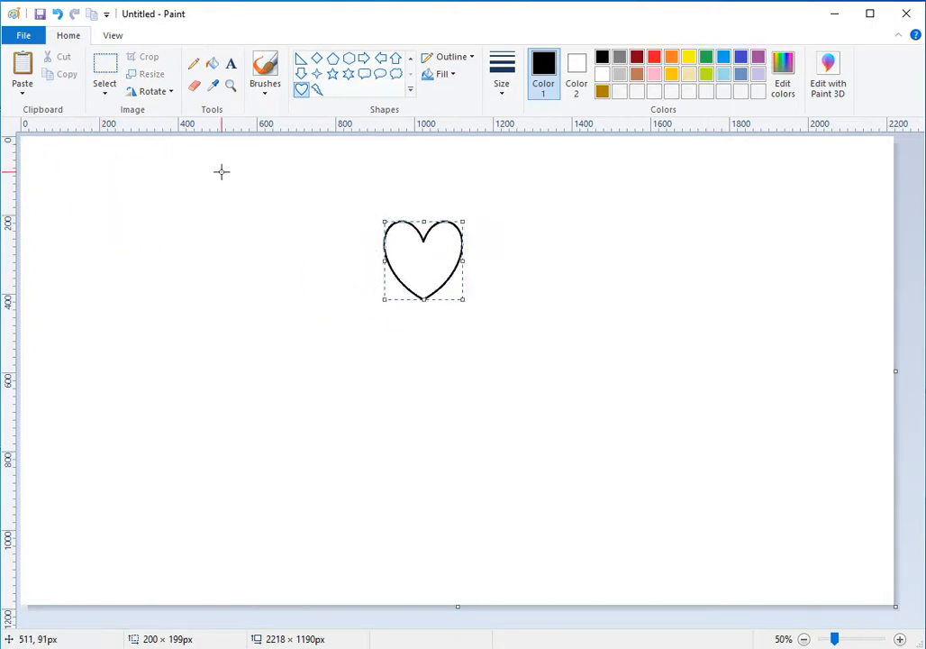
left_click(110, 65)
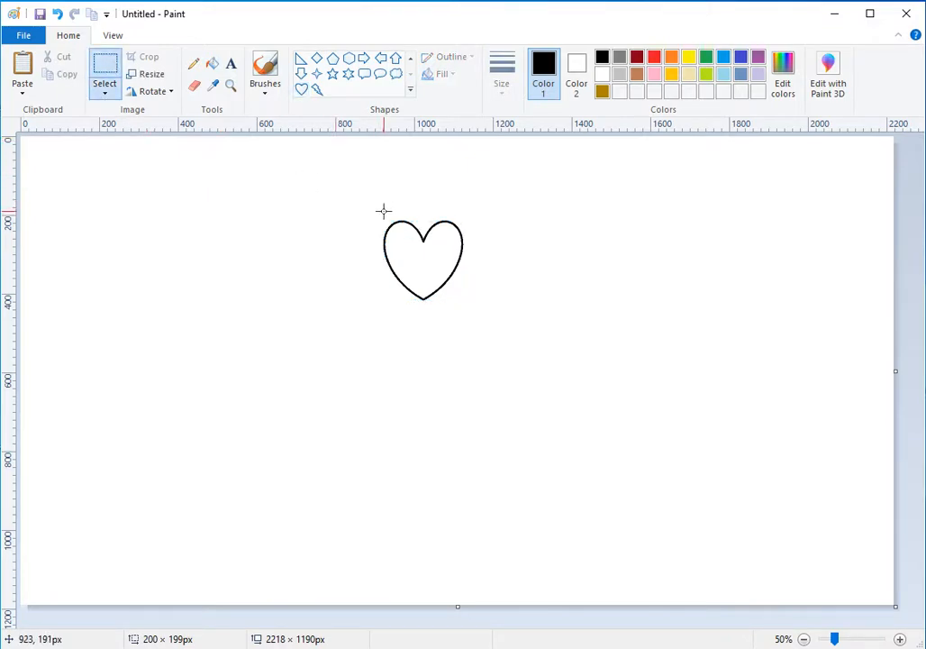
left_click_drag(383, 214, 466, 304)
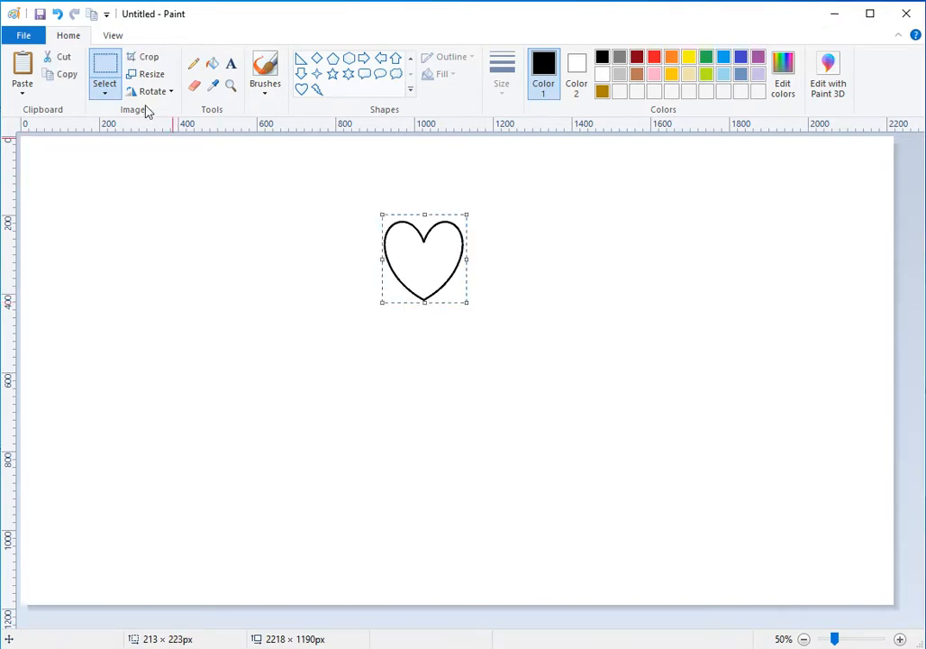
left_click(67, 74)
Paste a copy of the heart directly below the original and flip it vertically
left_click(21, 65)
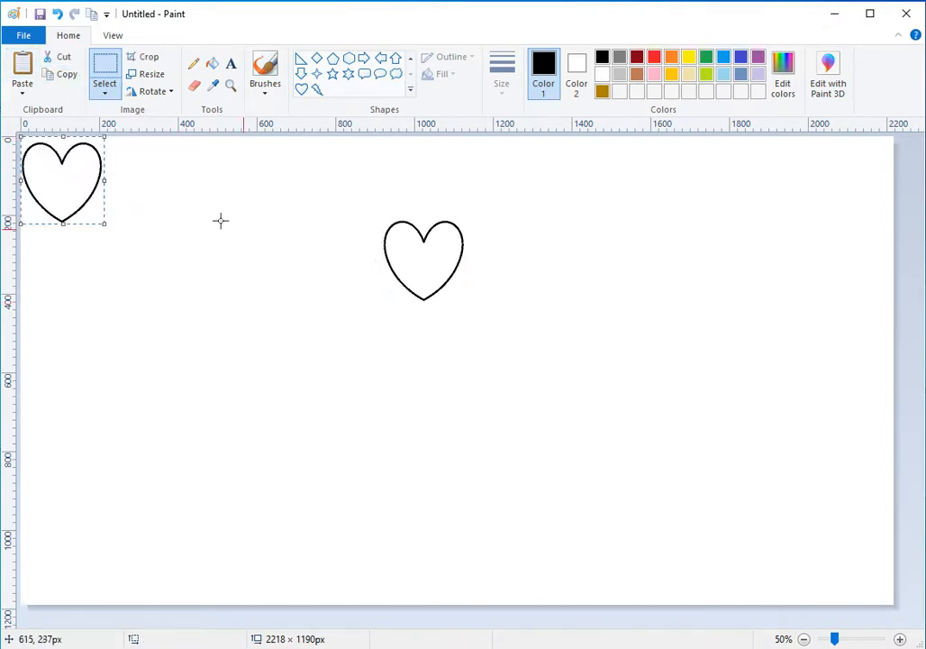
left_click_drag(103, 202, 465, 356)
left_click(161, 92)
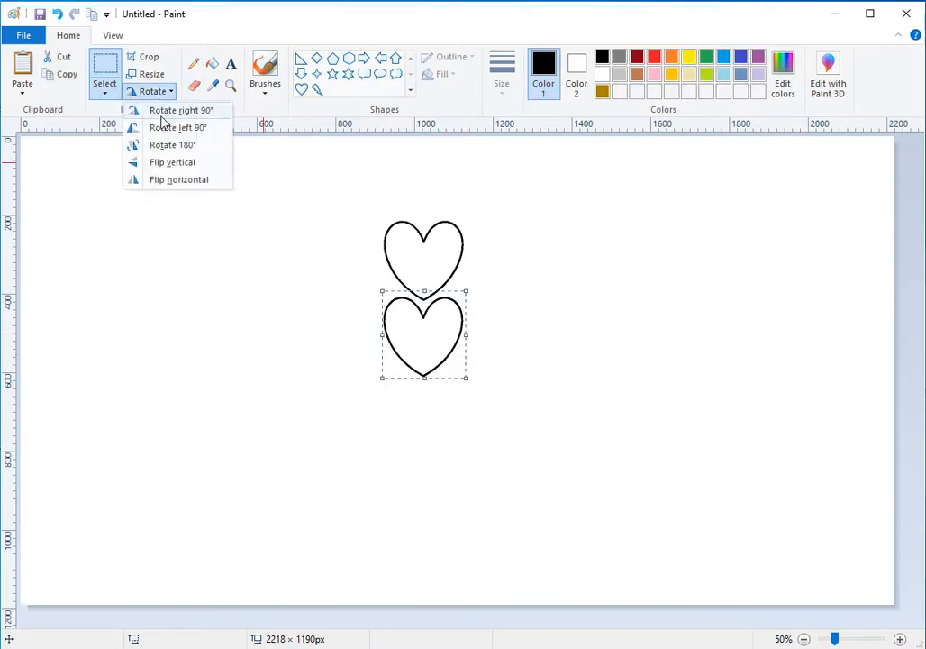
left_click(185, 162)
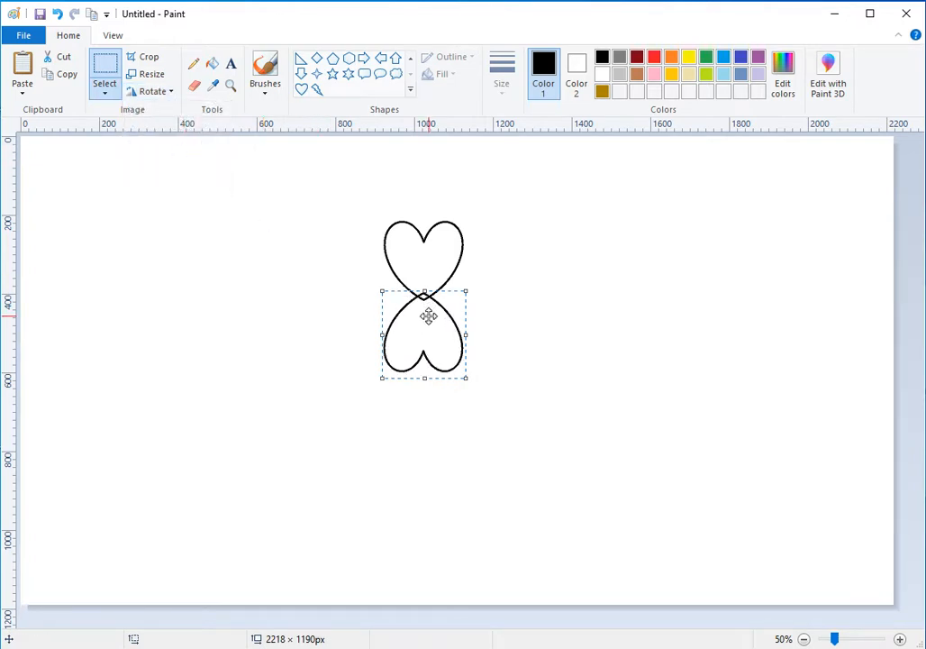
Shift the flipped heart slightly down until its tip just meets the tip of the upper heart
key("Down")
key("Down")
key("Down")
key("Down")
key("Down")
key("Down")
key("Down")
key("Down")
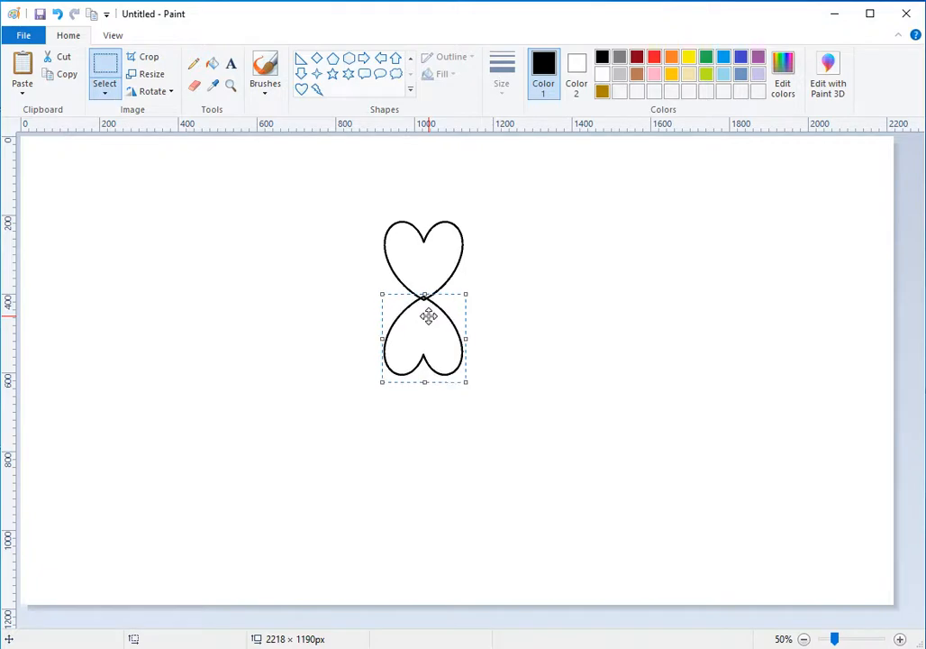
key("Escape")
left_click_drag(428, 316, 430, 320)
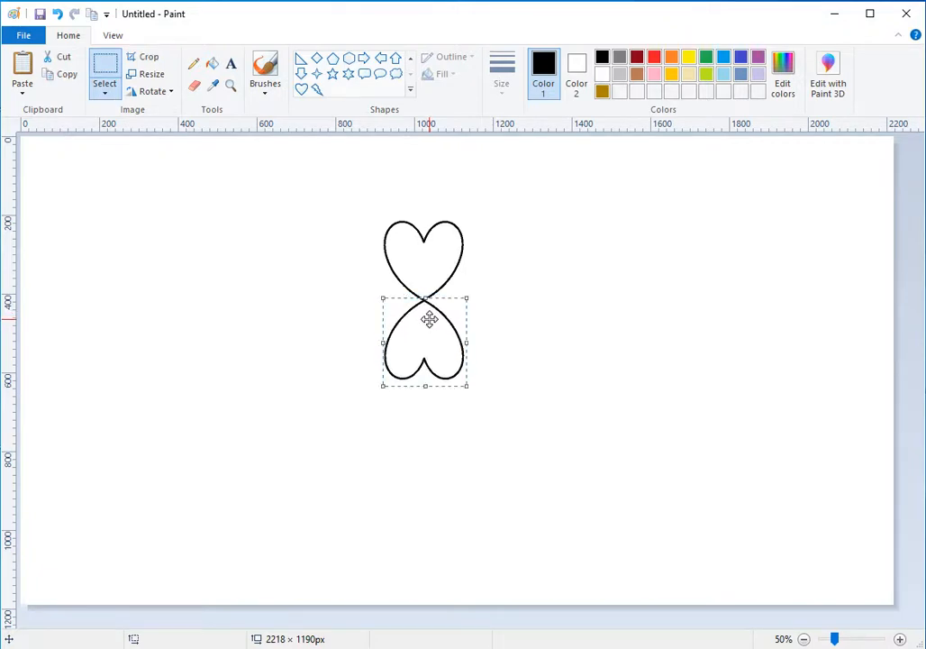
Paste another heart, rotate it right 90°, flip it horizontally and place it as the left petal with its tip at the flower's centre
left_click(22, 77)
left_click_drag(68, 174, 312, 286)
left_click(151, 92)
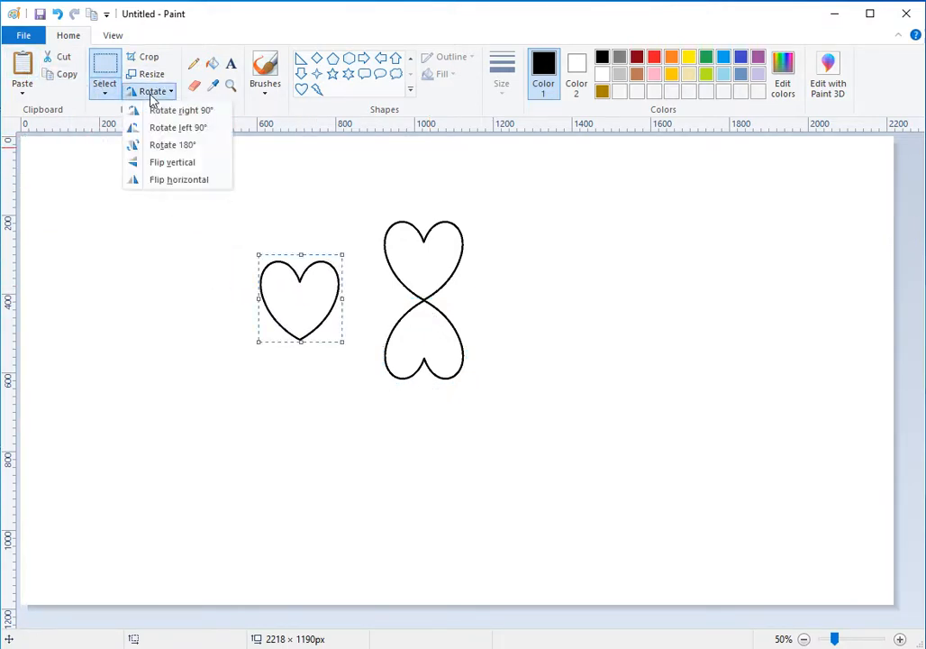
left_click(158, 111)
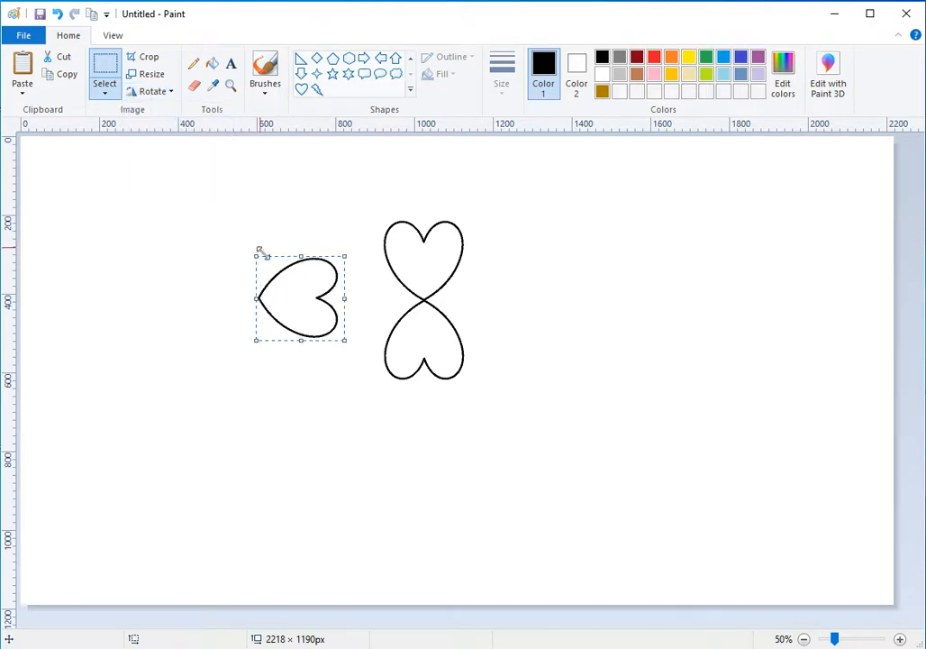
left_click(144, 91)
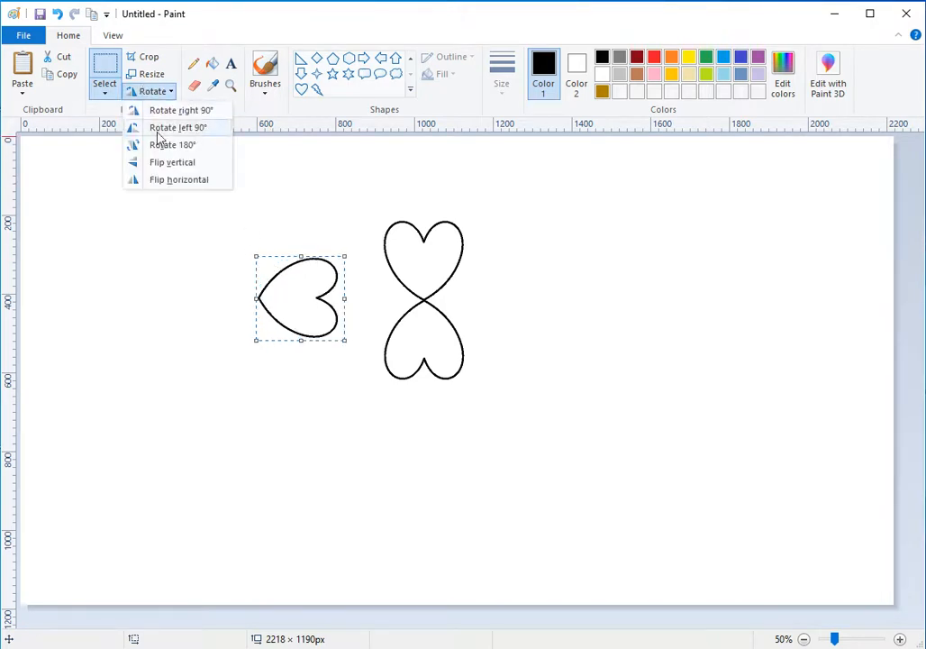
left_click(166, 182)
left_click_drag(310, 295, 392, 299)
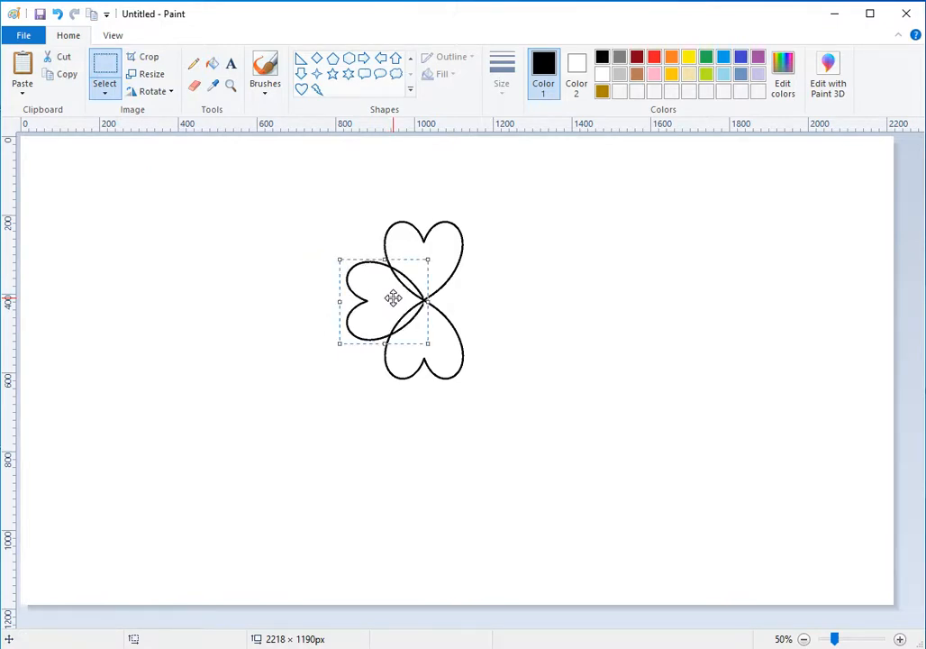
Paste a fourth heart, rotate it right 90° and place it as the right petal with its tip at the flower's centre
left_click(24, 80)
left_click_drag(86, 187, 225, 274)
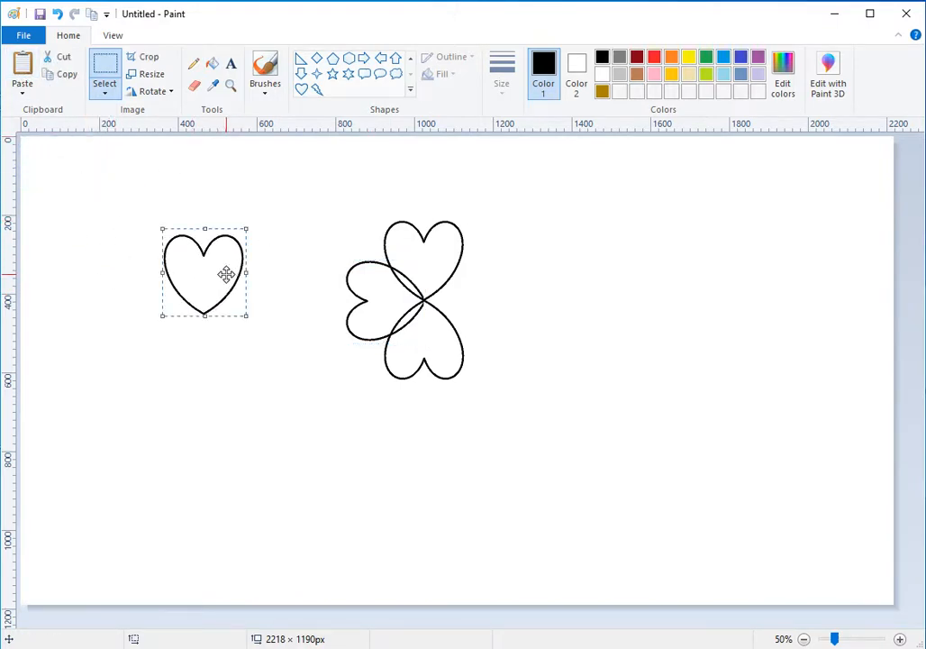
left_click(151, 91)
left_click(145, 111)
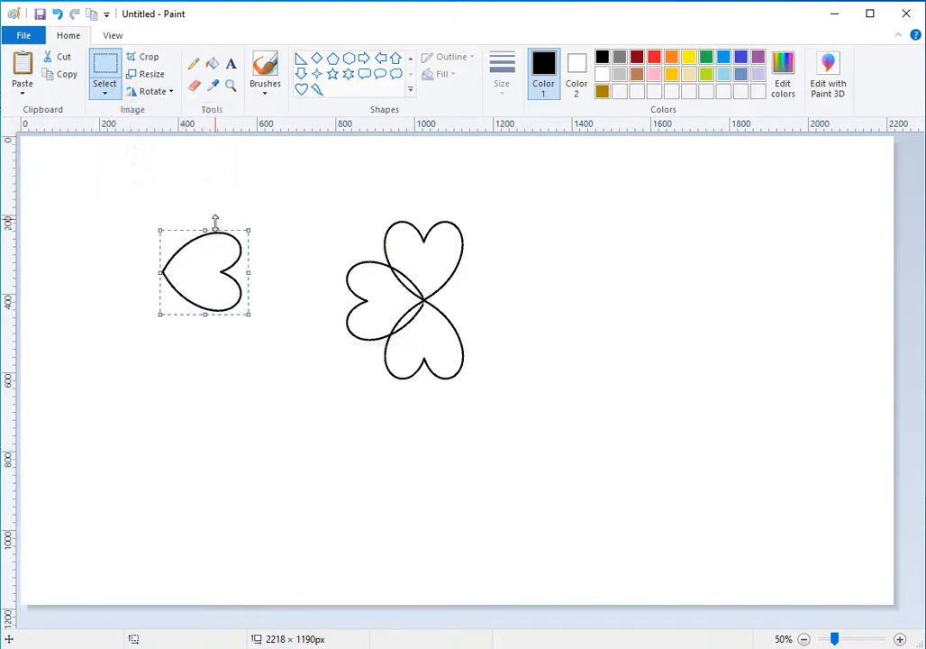
left_click_drag(206, 260, 469, 288)
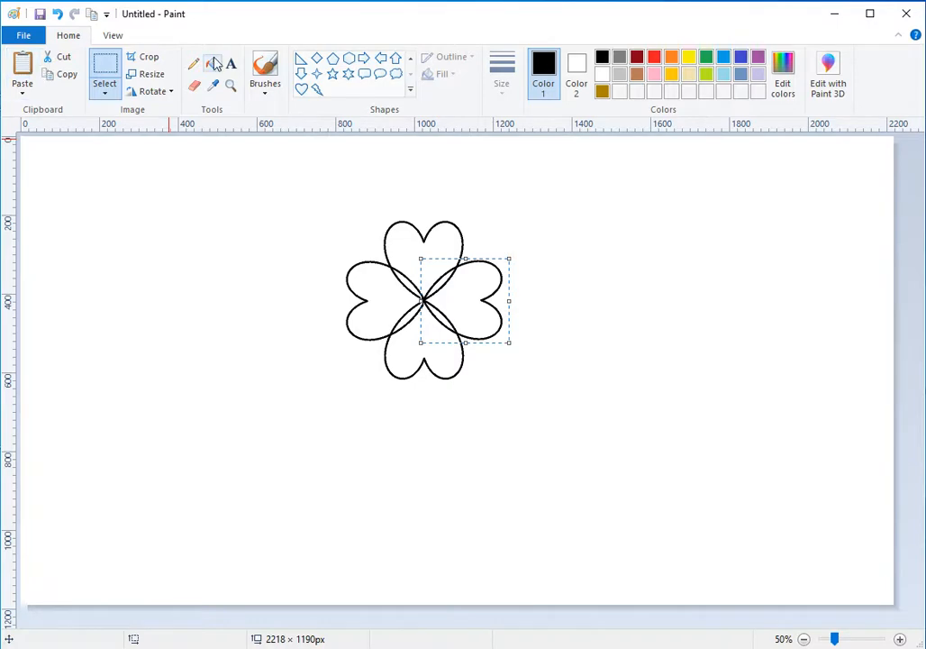
Draw a black circle outline about 317 × 317 px and move it over the middle of the flower
left_click(301, 58)
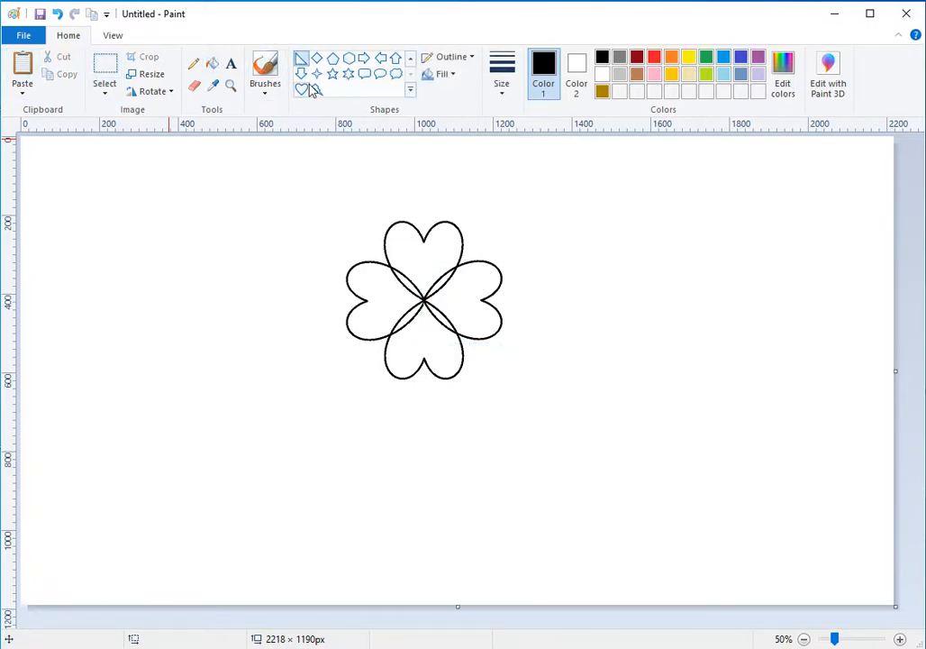
left_click(410, 59)
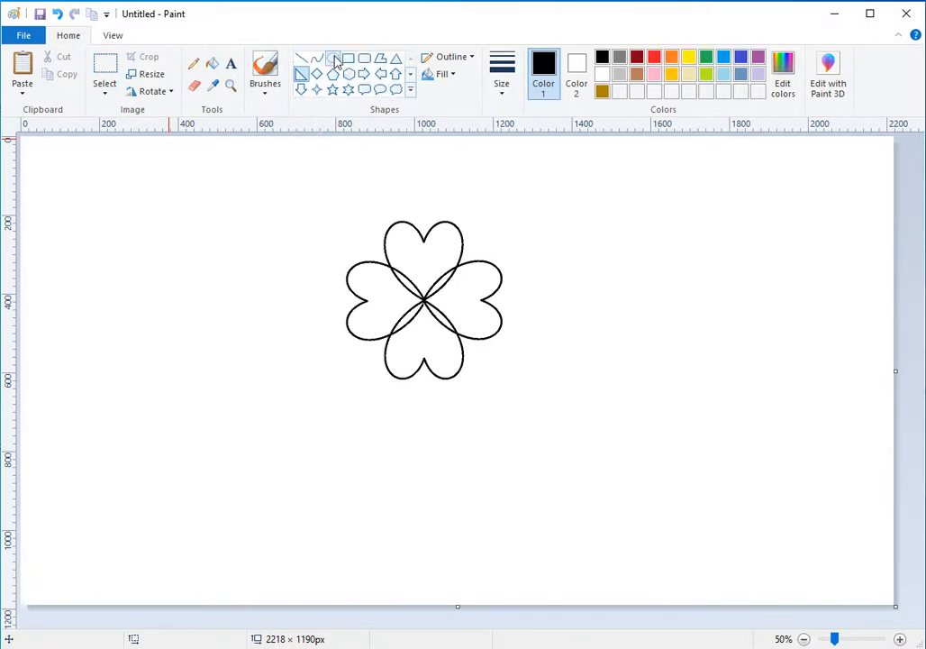
left_click(333, 60)
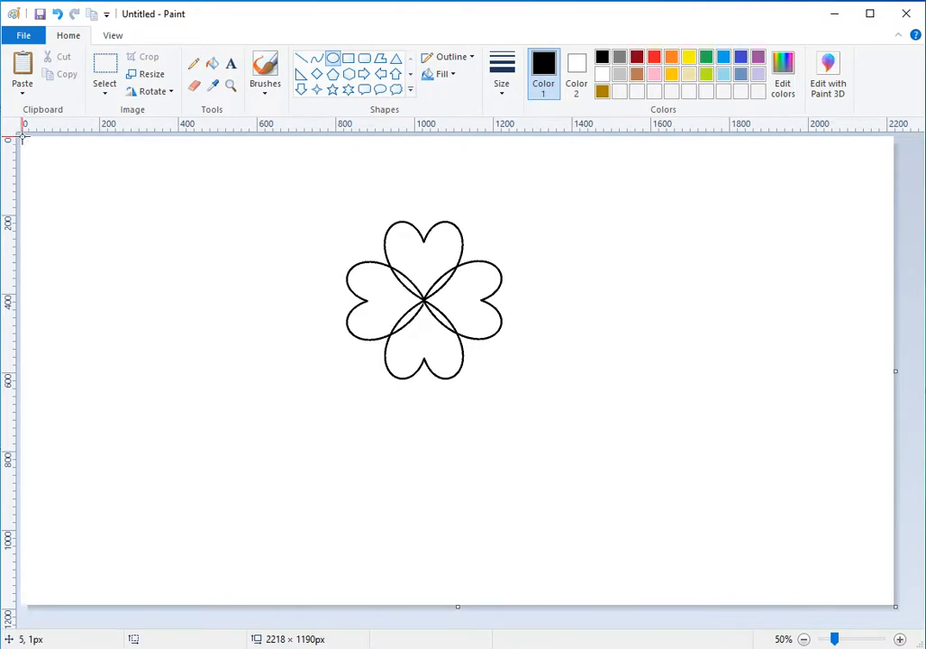
left_click_drag(24, 138, 147, 260)
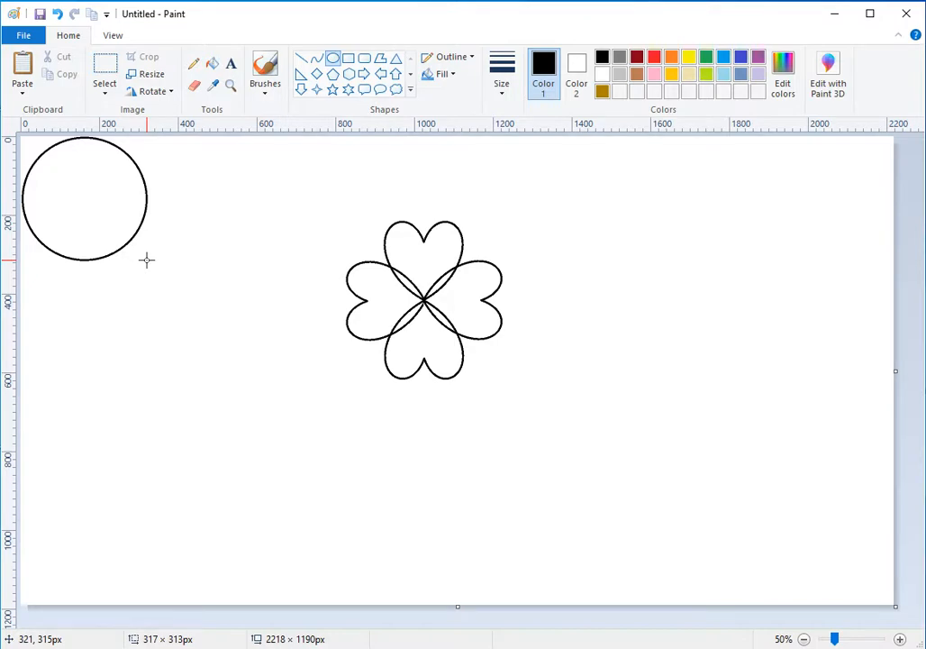
left_click_drag(146, 260, 147, 262)
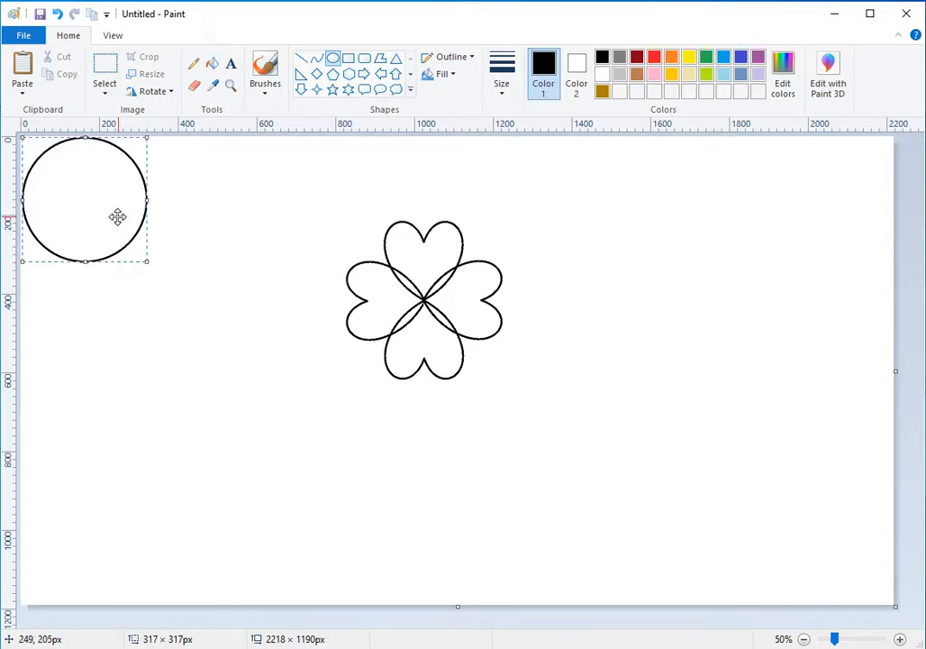
left_click_drag(118, 216, 459, 318)
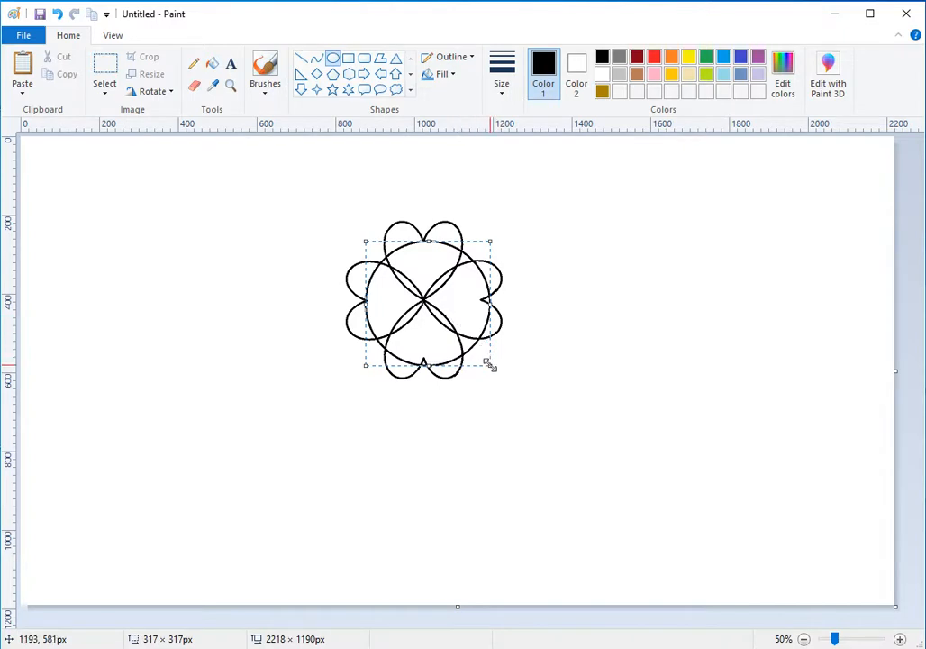
Shrink the circle to about 169 × 173 px and place it over the point where the petals meet
left_click_drag(491, 365, 446, 325)
left_click_drag(415, 265, 429, 275)
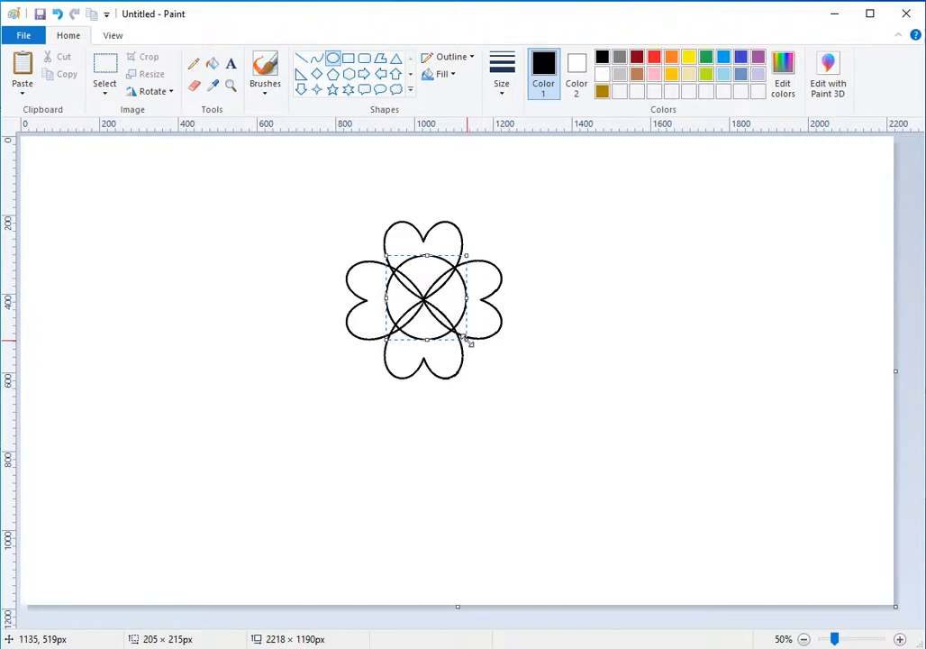
left_click_drag(468, 343, 453, 325)
left_click_drag(422, 282, 432, 293)
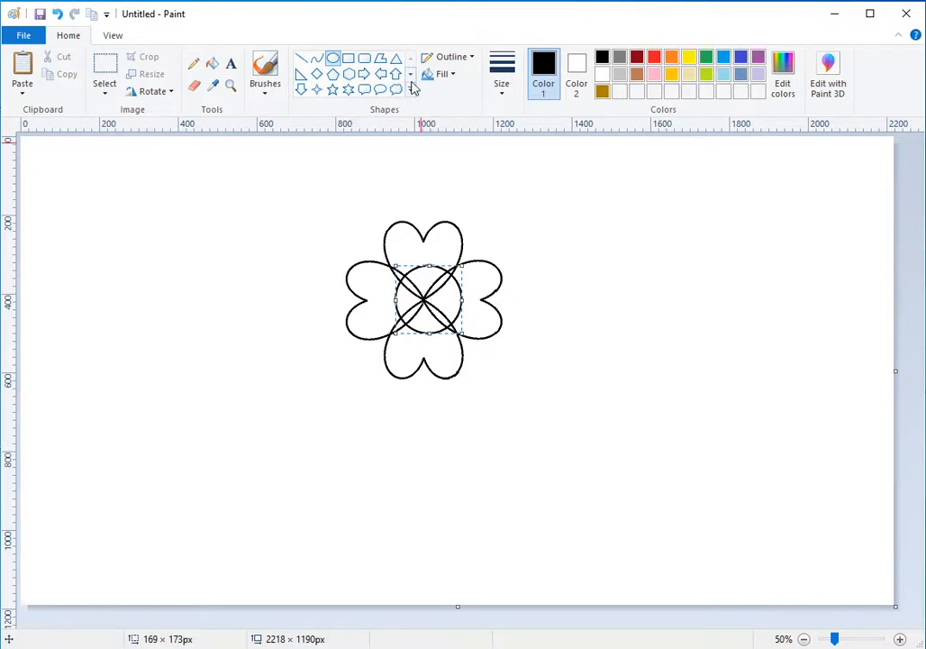
Move the circle to the blank area left of the flower and fill it with the dark gold custom color
left_click_drag(423, 310, 130, 309)
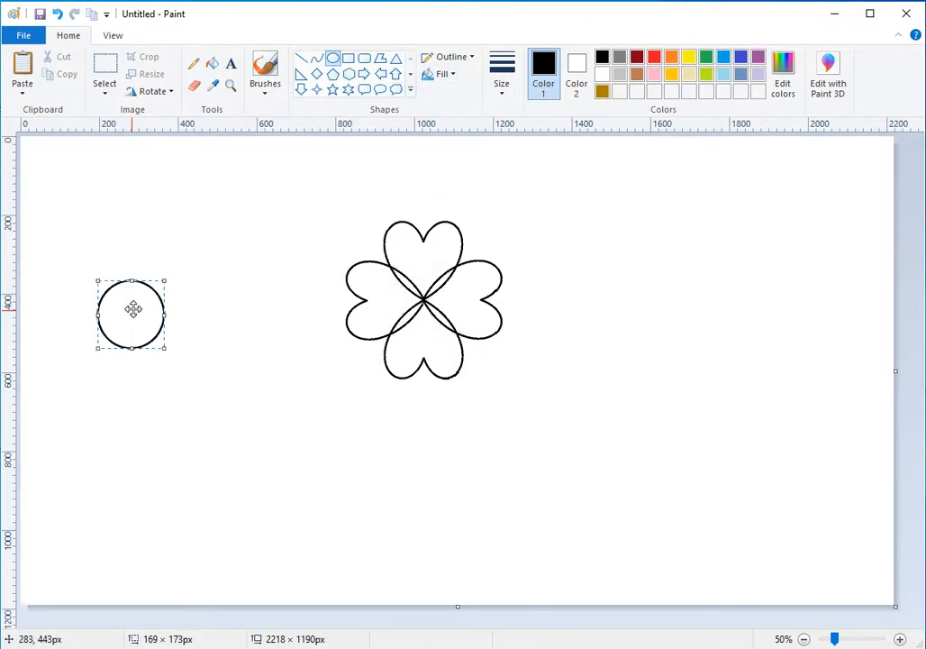
left_click(227, 232)
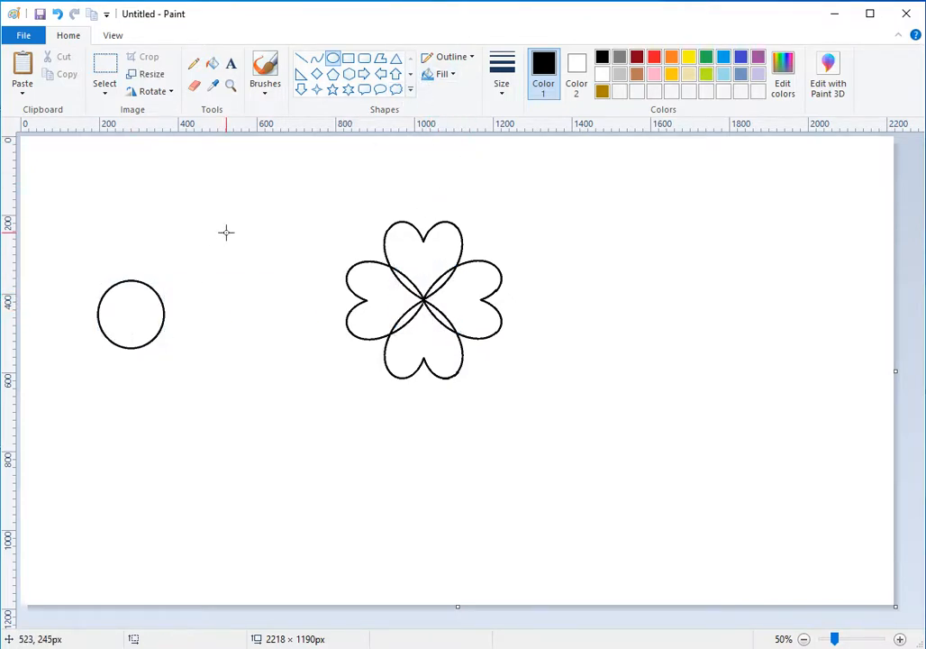
left_click(218, 66)
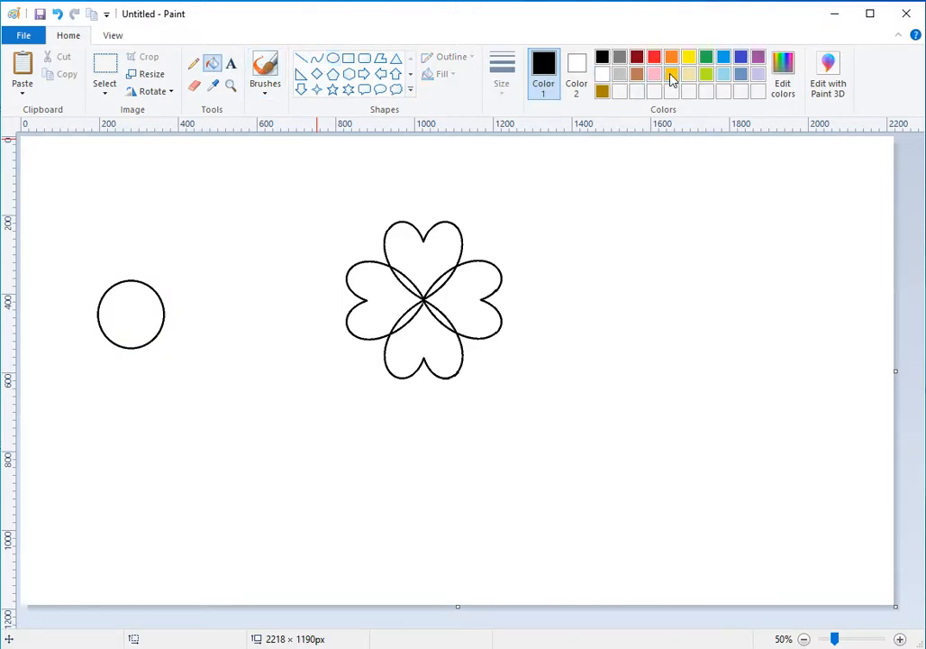
left_click(605, 93)
left_click(134, 303)
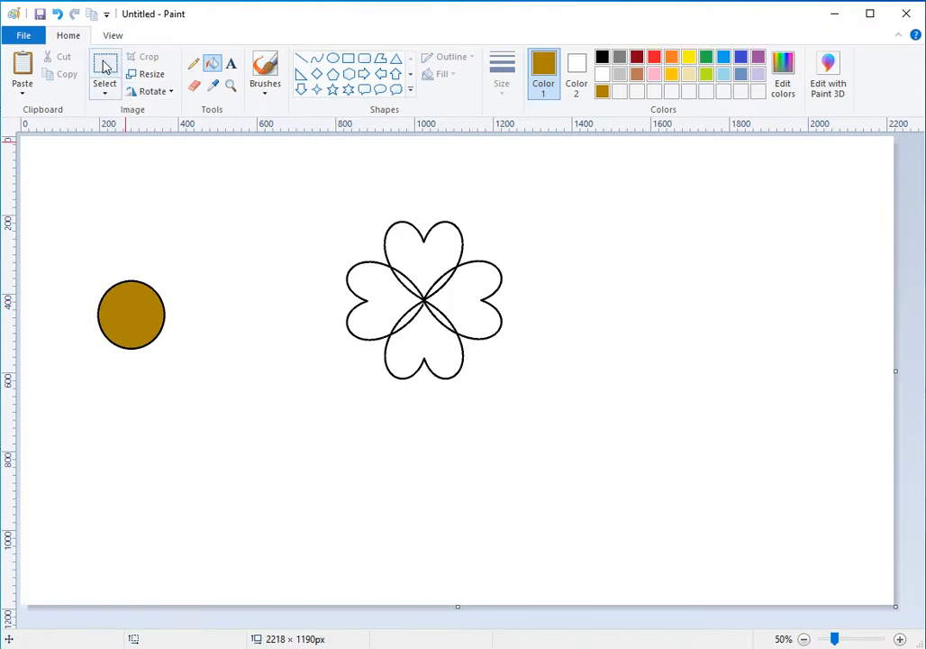
Draw a small dark gold circle outline about 41 × 41 px above the filled circle
left_click(333, 59)
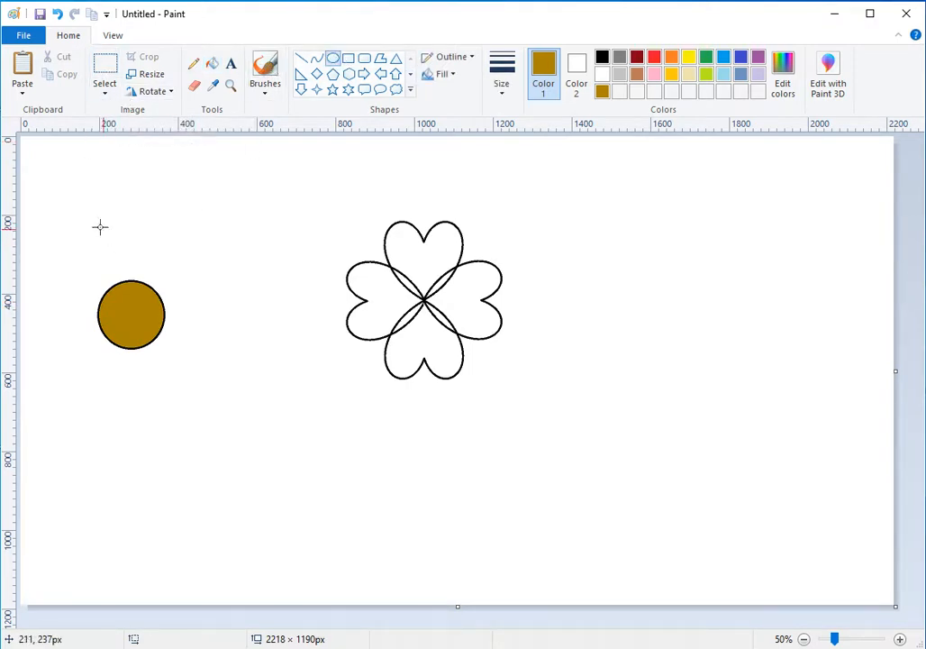
left_click_drag(89, 182, 105, 202)
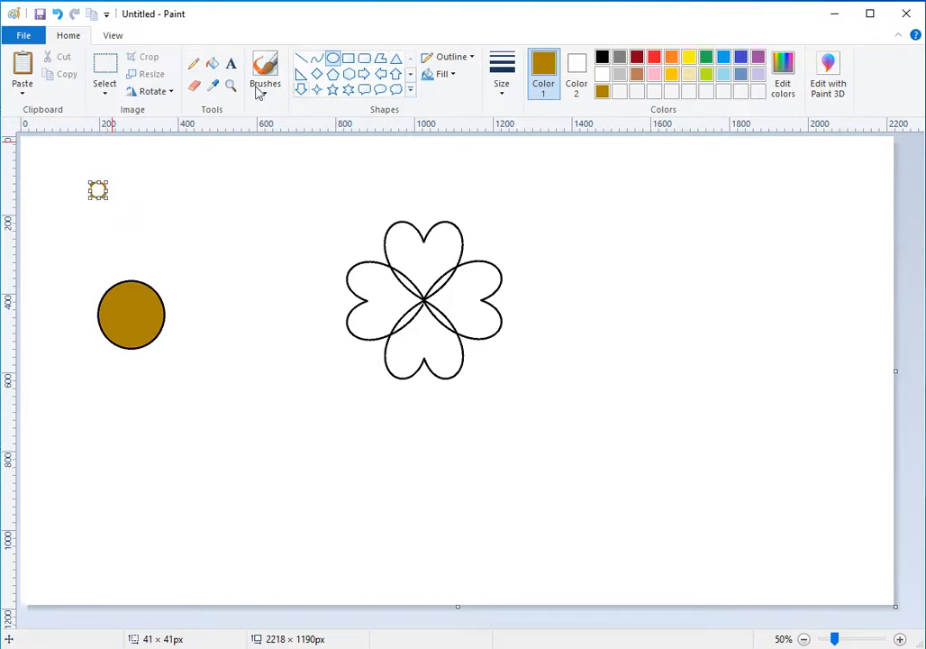
left_click(106, 60)
left_click_drag(80, 177, 133, 208)
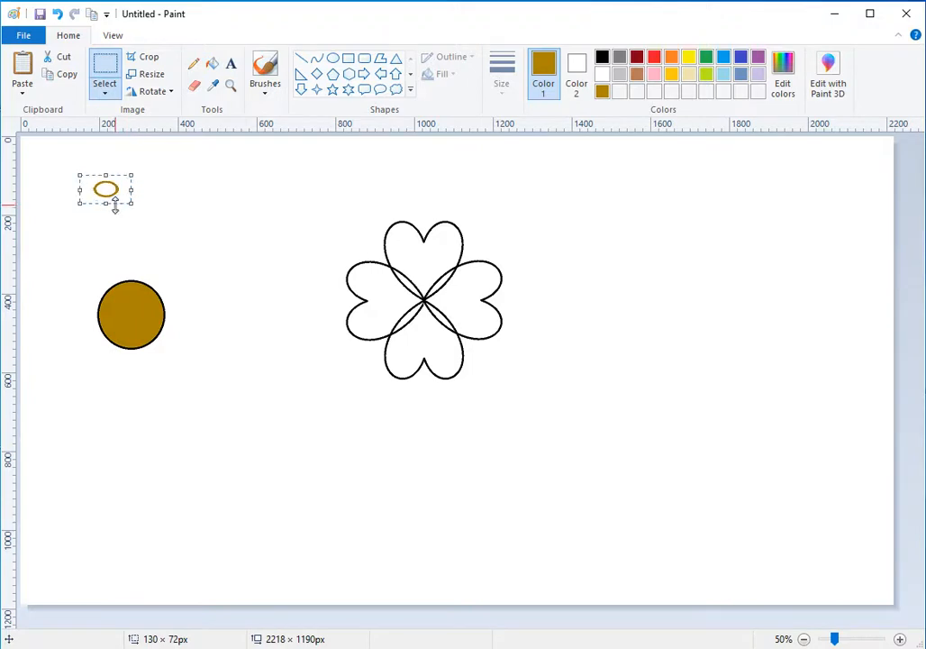
left_click(145, 216)
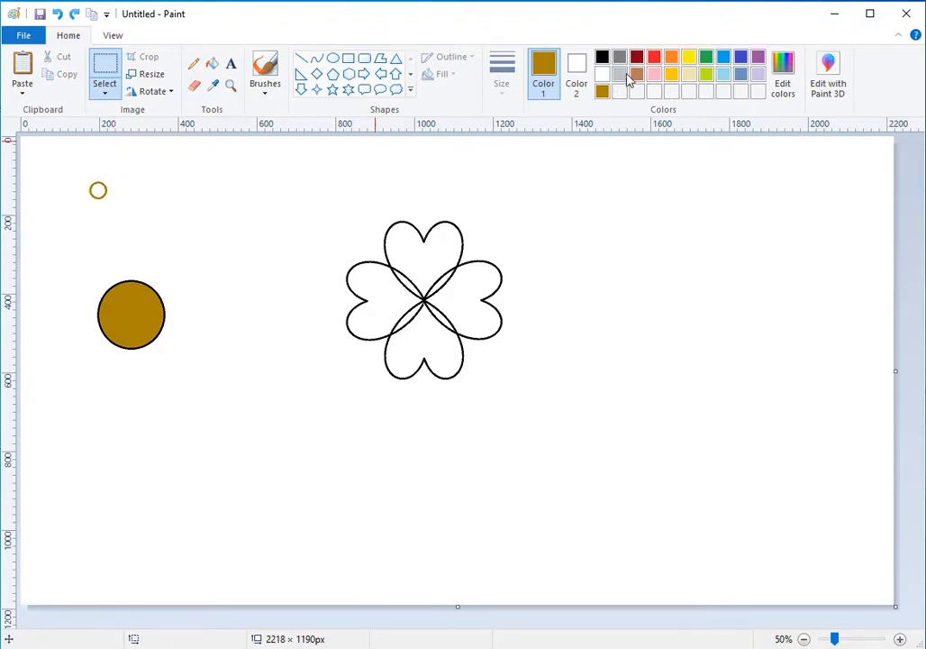
Fill the small circle with gold
left_click(672, 75)
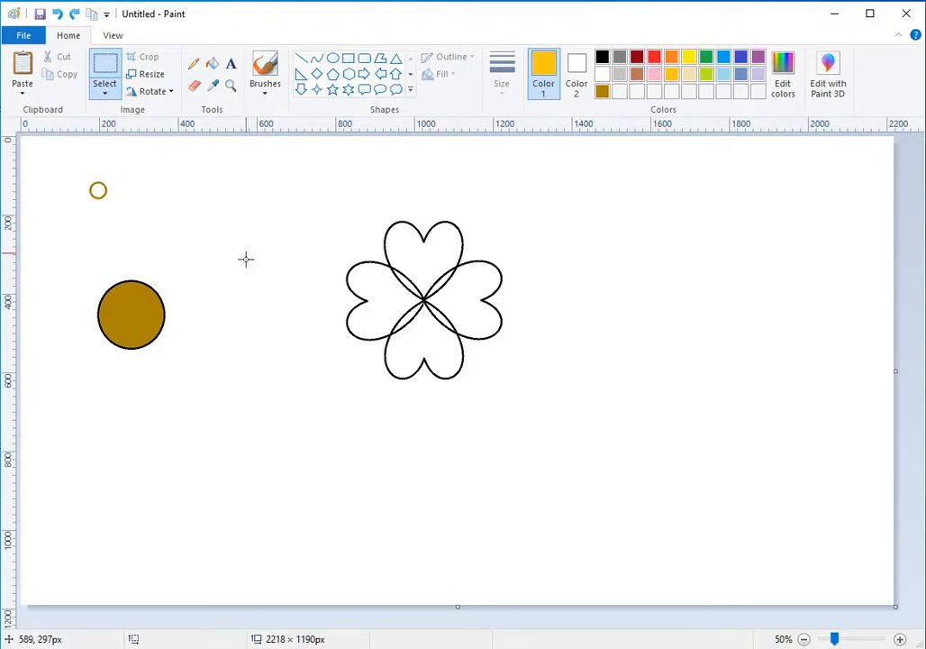
left_click(215, 65)
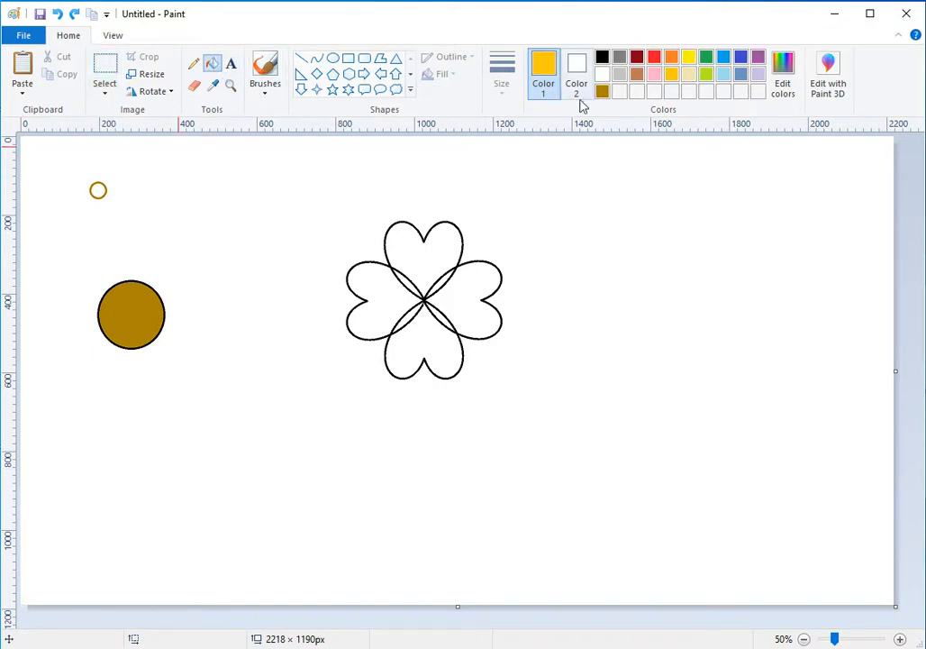
left_click(99, 190)
left_click(104, 65)
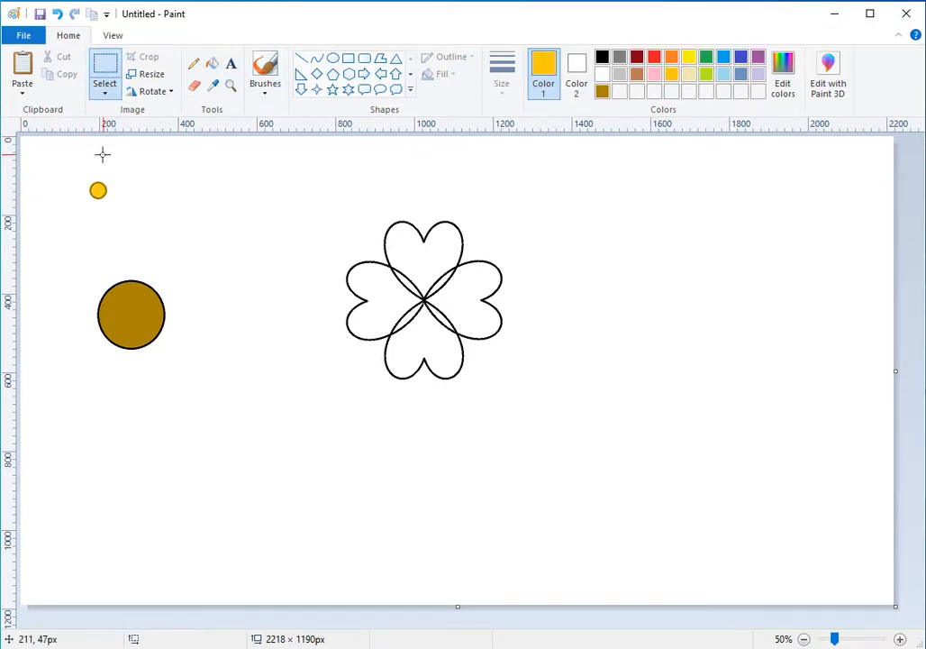
left_click_drag(80, 168, 108, 193)
key("ctrl+z")
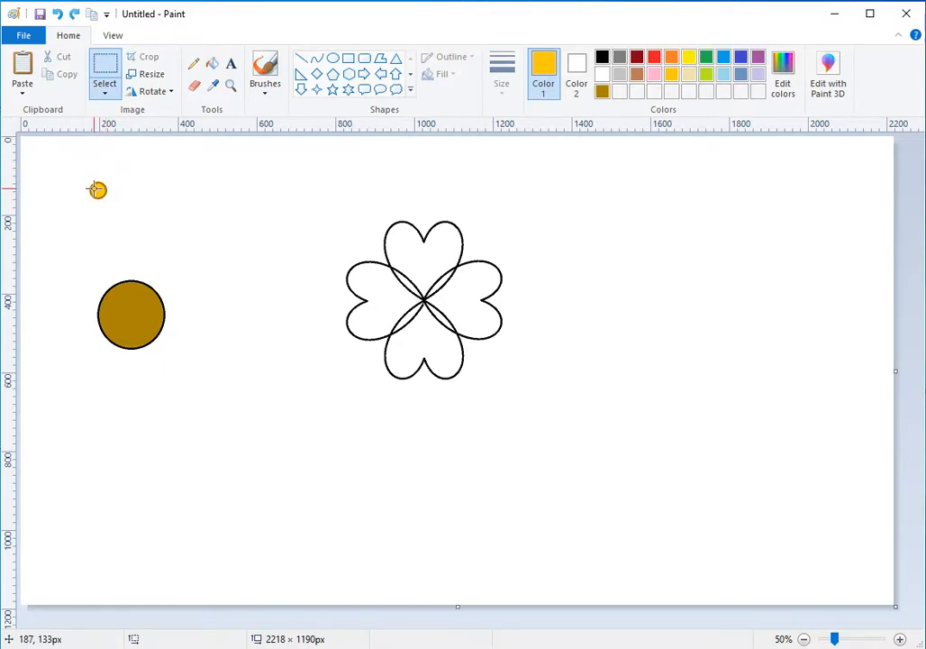
Place the small gold dot in the middle of the dark gold circle and move both onto the point where the petals meet
left_click_drag(60, 154, 128, 314)
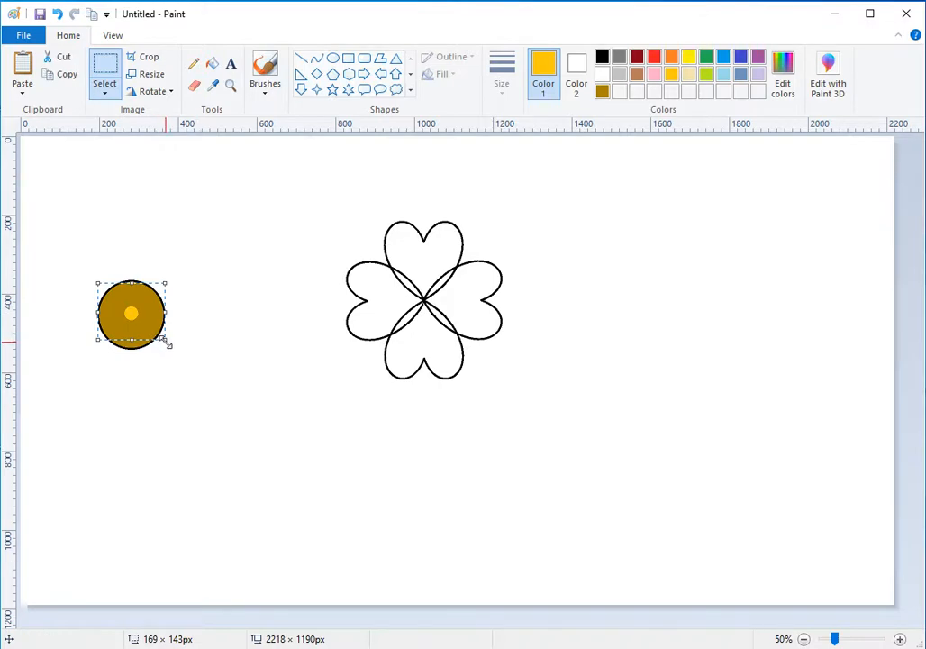
left_click(150, 254)
left_click_drag(78, 261, 186, 359)
left_click_drag(133, 312, 425, 295)
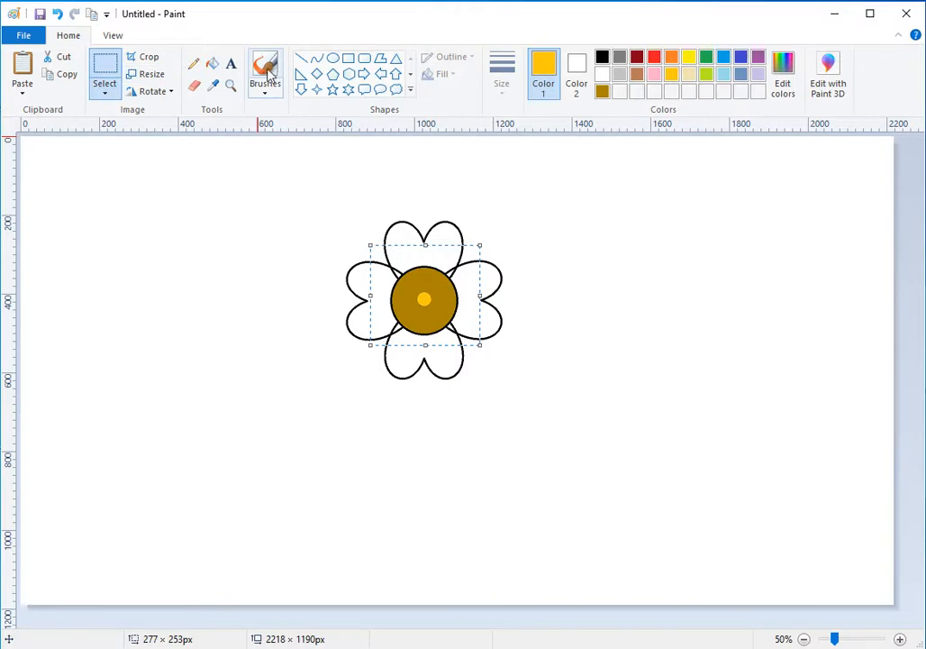
Fill the petals, the gaps between them and the black outlines with yellow, and recolor all the petals gold
left_click(213, 63)
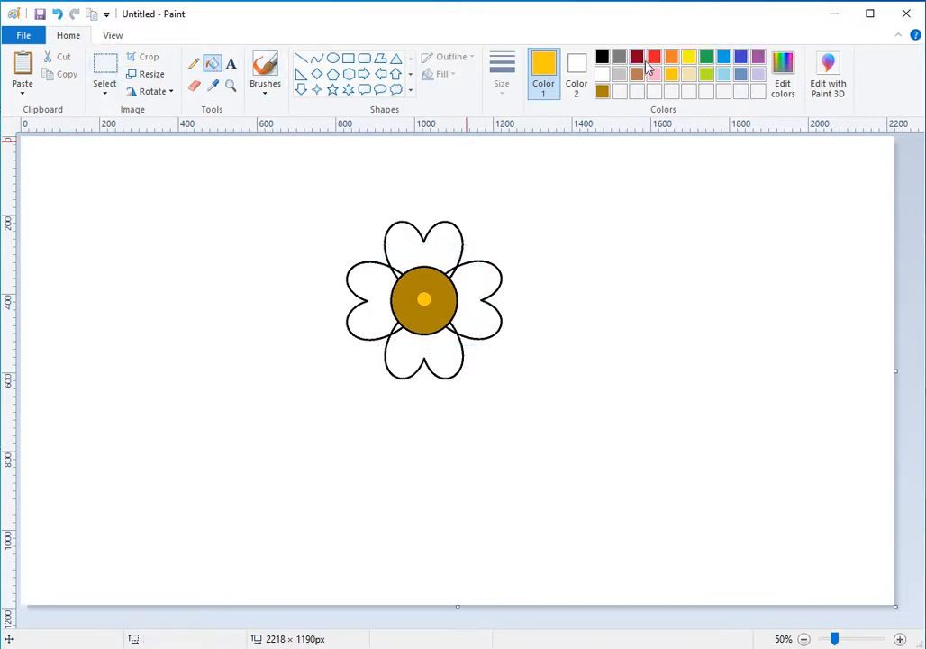
left_click(686, 59)
left_click(432, 252)
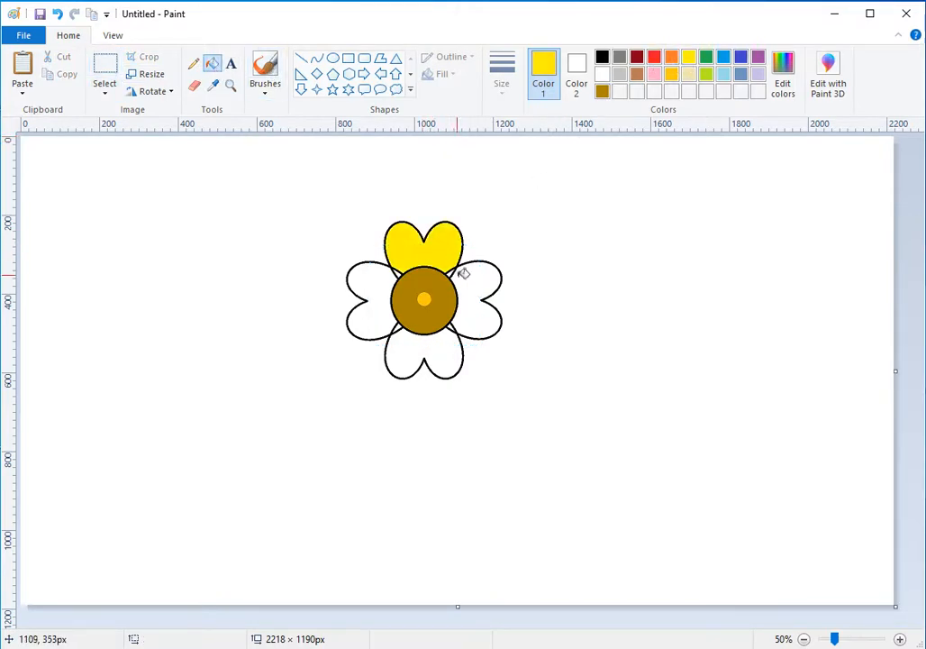
left_click(466, 281)
left_click(446, 348)
left_click(376, 310)
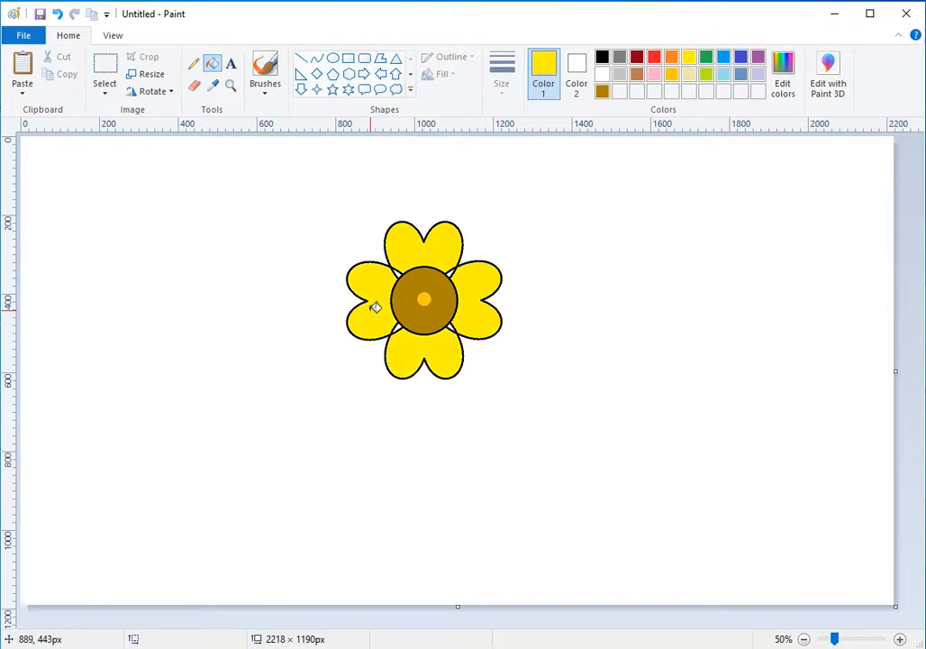
left_click(399, 275)
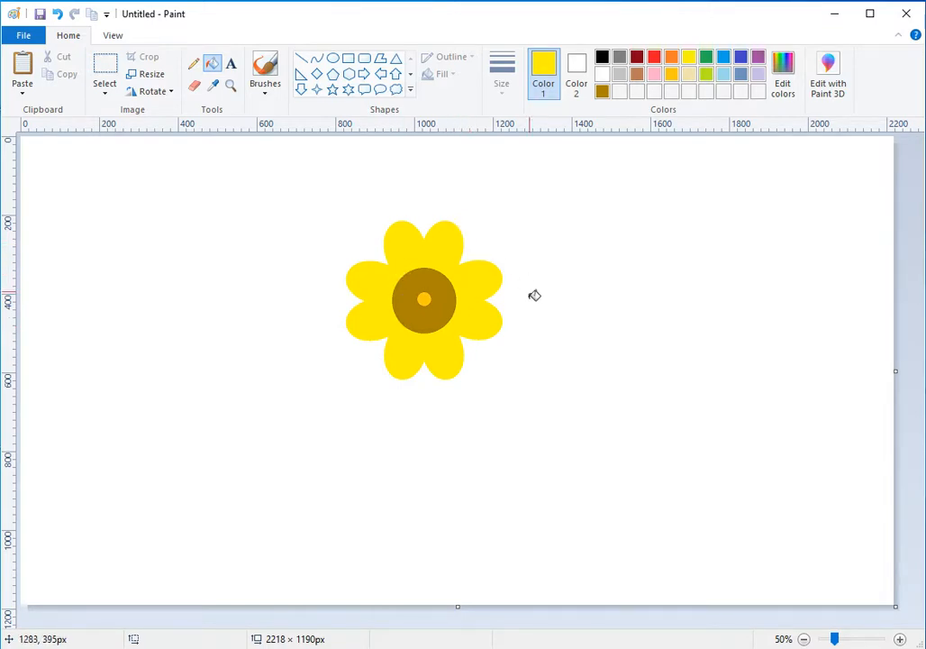
left_click(446, 248)
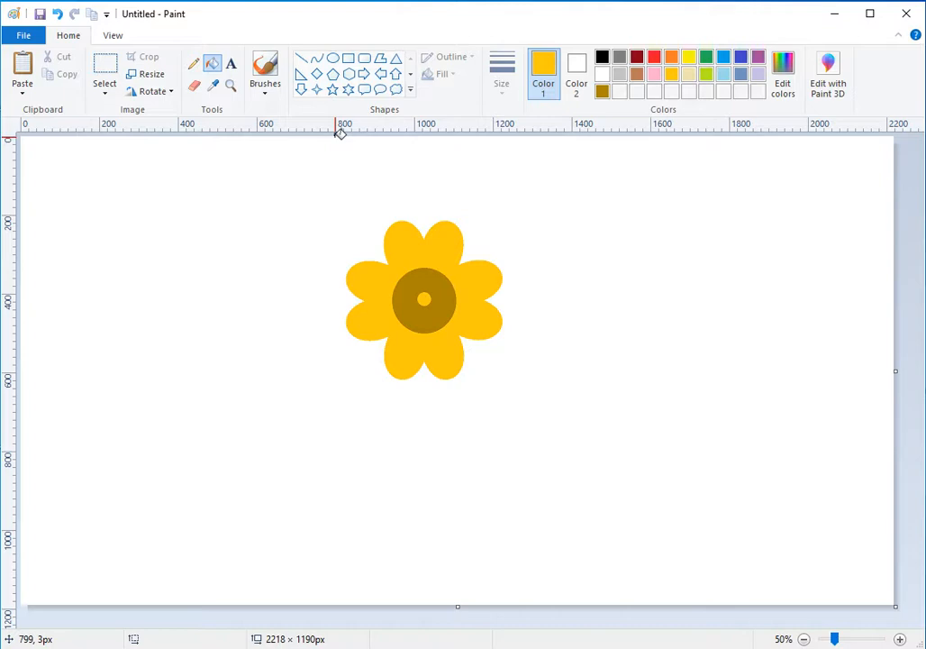
left_click(317, 59)
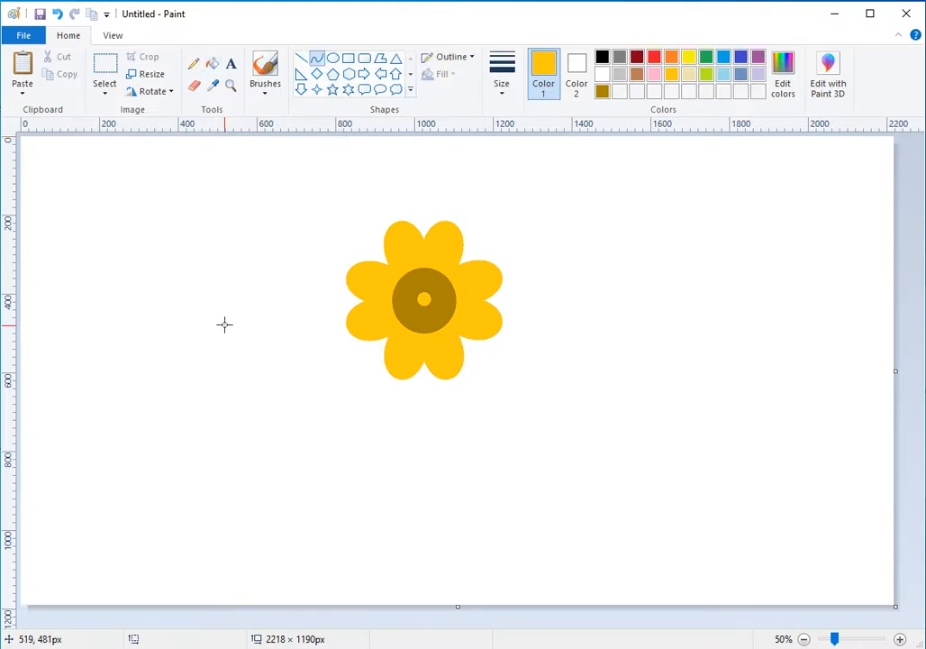
left_click_drag(225, 313, 223, 605)
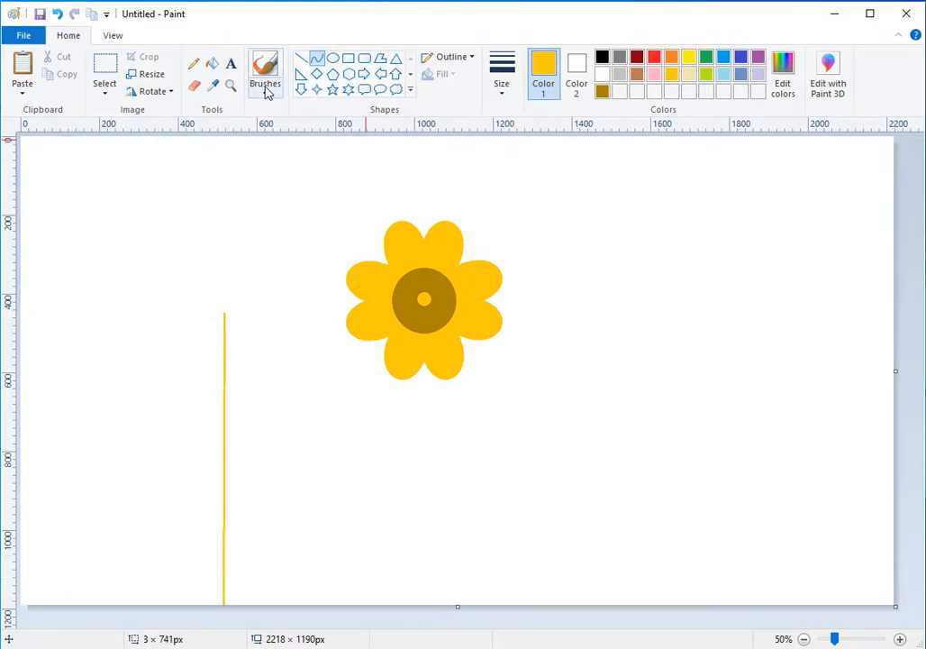
left_click(213, 63)
left_click(603, 92)
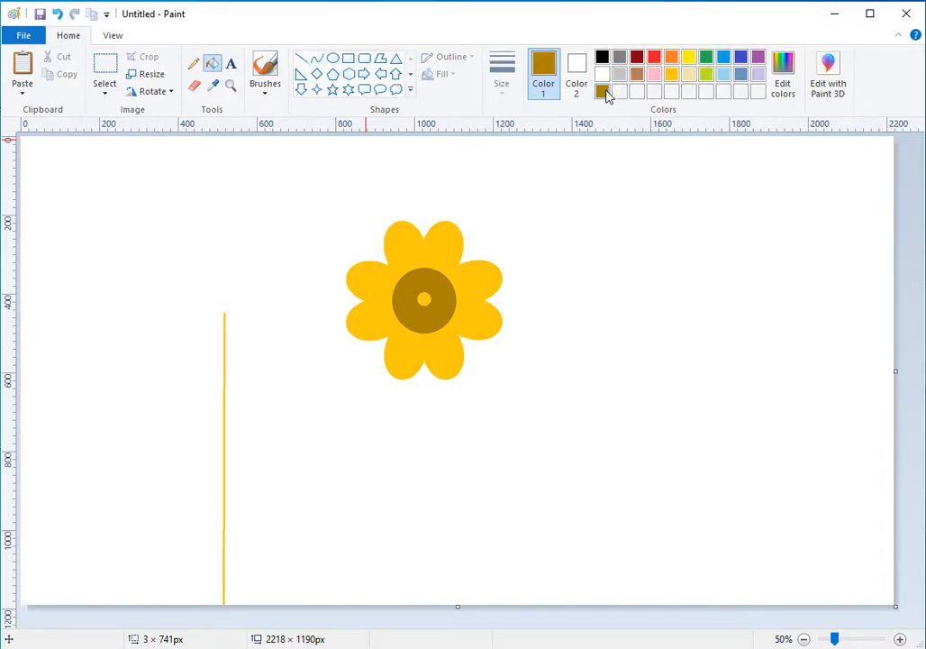
left_click(230, 388)
key("ctrl+z")
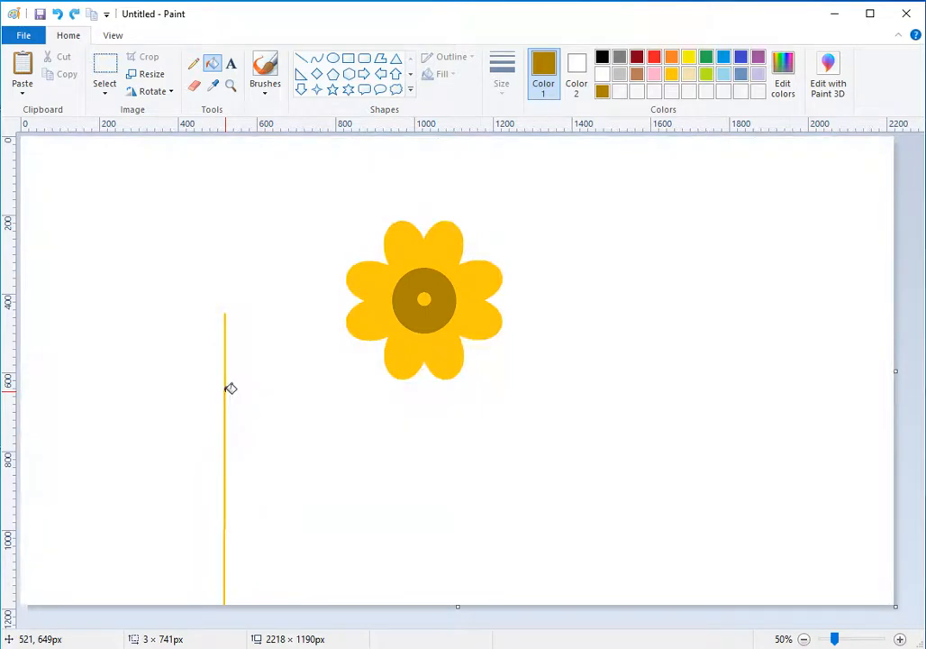
left_click(231, 388)
key("ctrl+z")
left_click(228, 388)
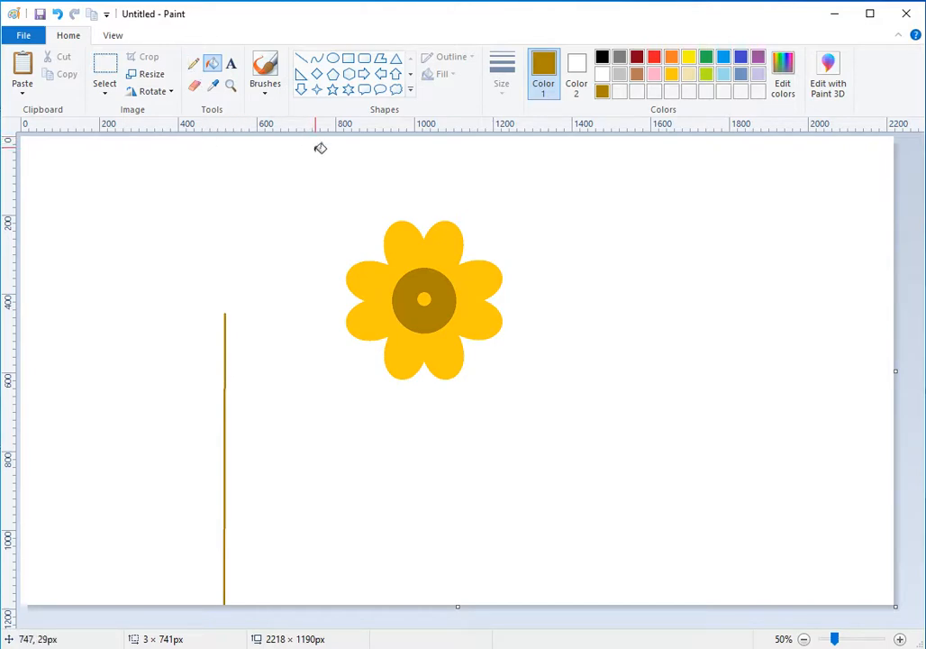
key("ctrl+z")
key("ctrl+z")
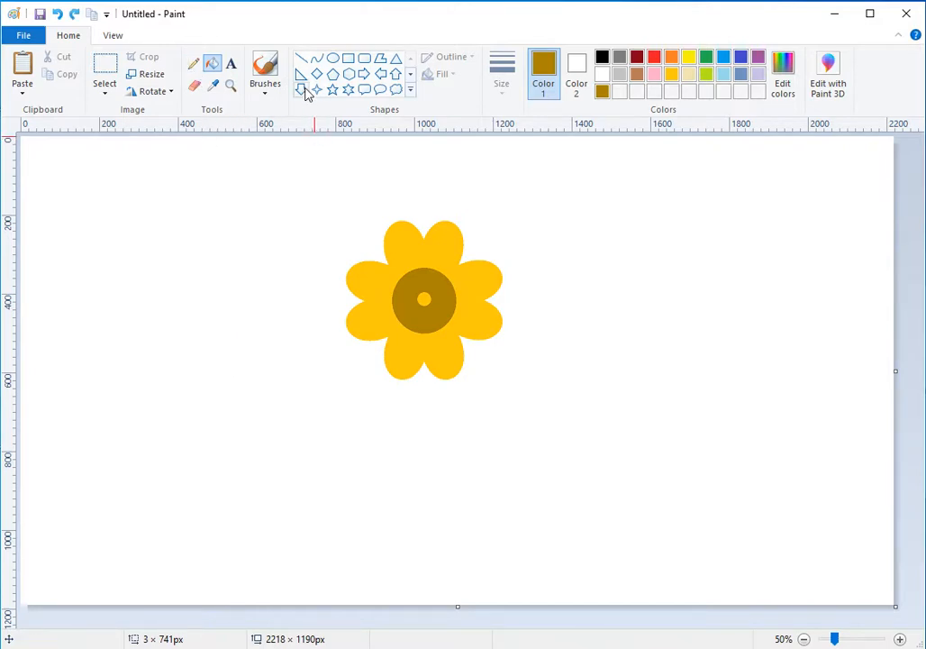
Draw a dark gold vertical curve about 37 × 727 px left of the flower, reaching the canvas's lower edge and bowed slightly to the left
left_click(317, 59)
left_click_drag(188, 317, 187, 602)
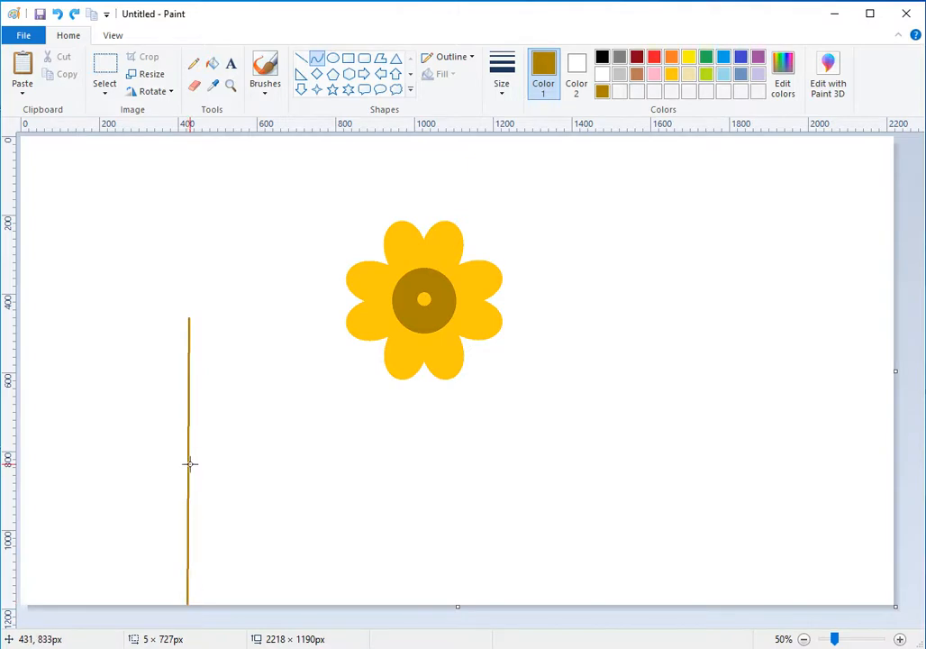
left_click_drag(189, 461, 173, 461)
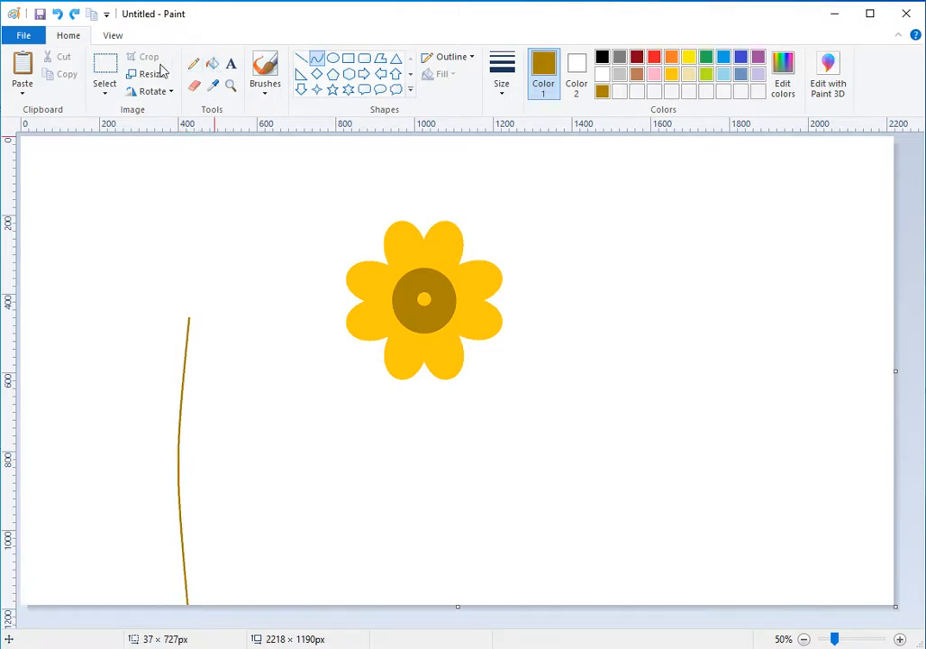
Copy the curve and place the duplicate just to the right of the original to form the stem's two sides
left_click(116, 68)
left_click_drag(205, 297, 165, 622)
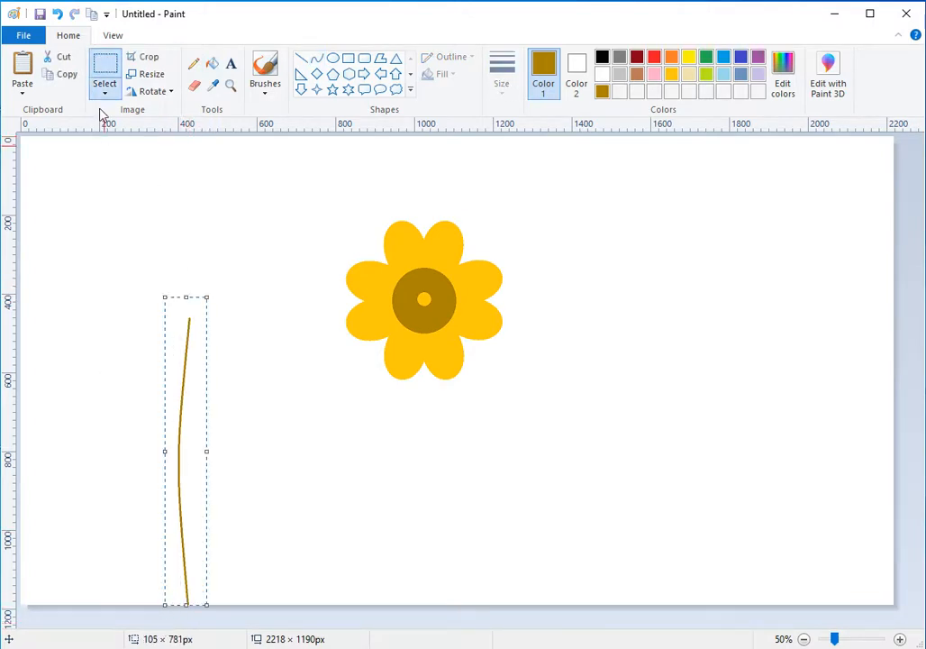
left_click(63, 74)
left_click(21, 63)
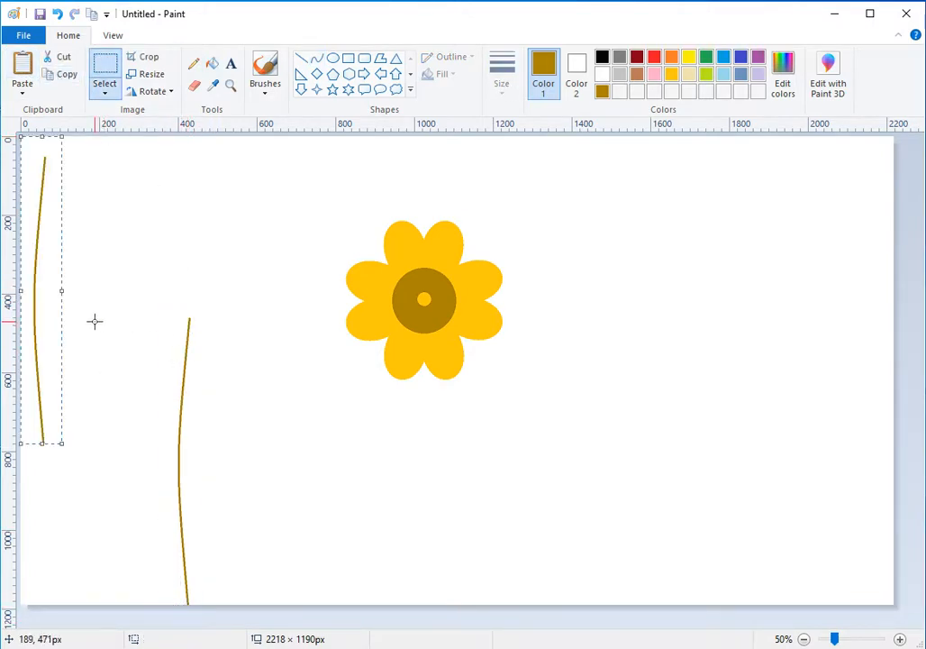
left_click_drag(48, 319, 205, 484)
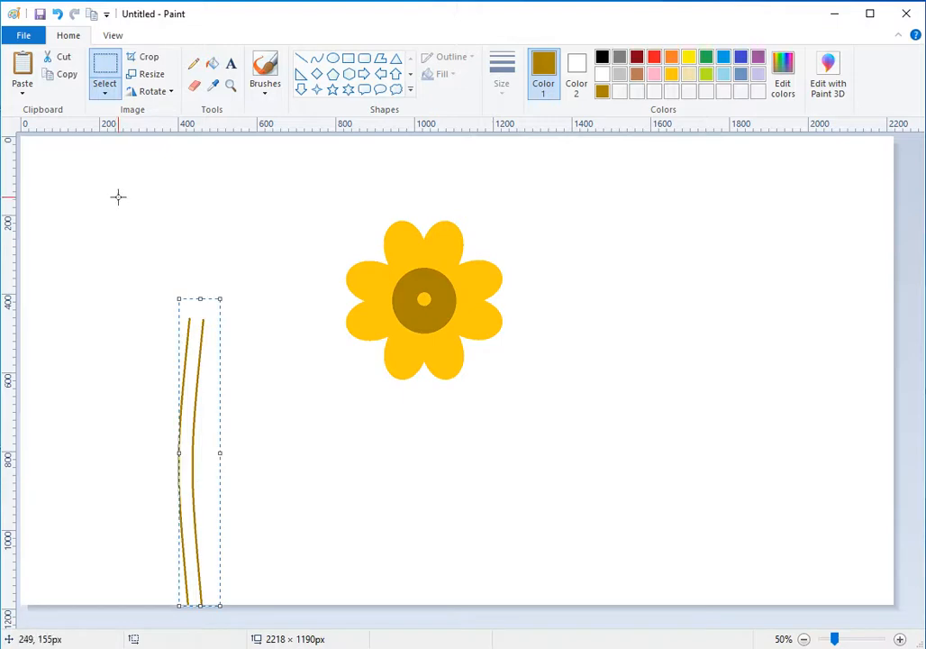
Move both stem curves slightly up so that they clear the canvas's lower edge
left_click(101, 63)
left_click_drag(143, 286, 258, 604)
left_click_drag(207, 554, 206, 522)
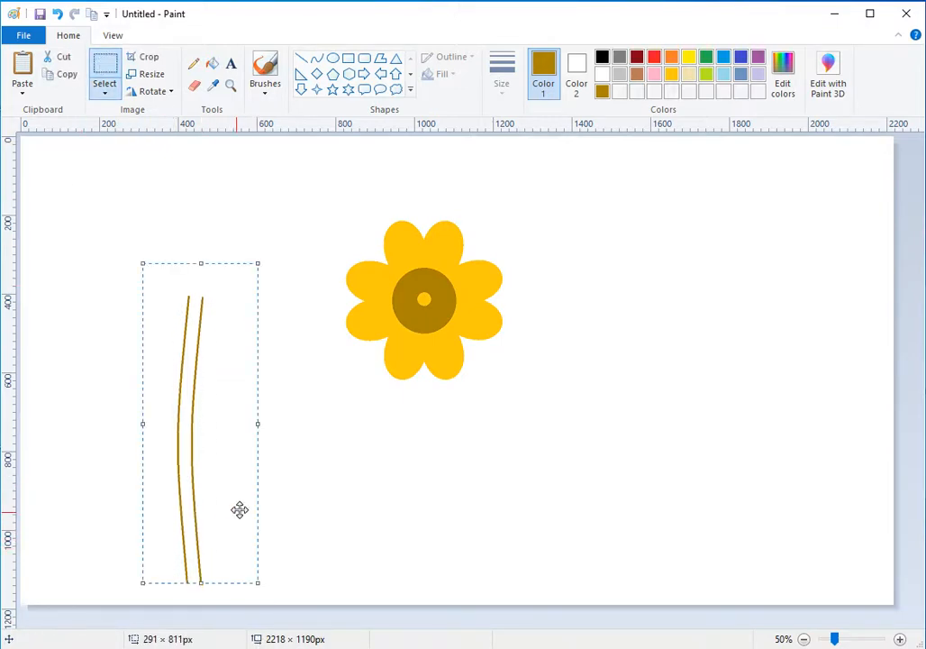
left_click(303, 499)
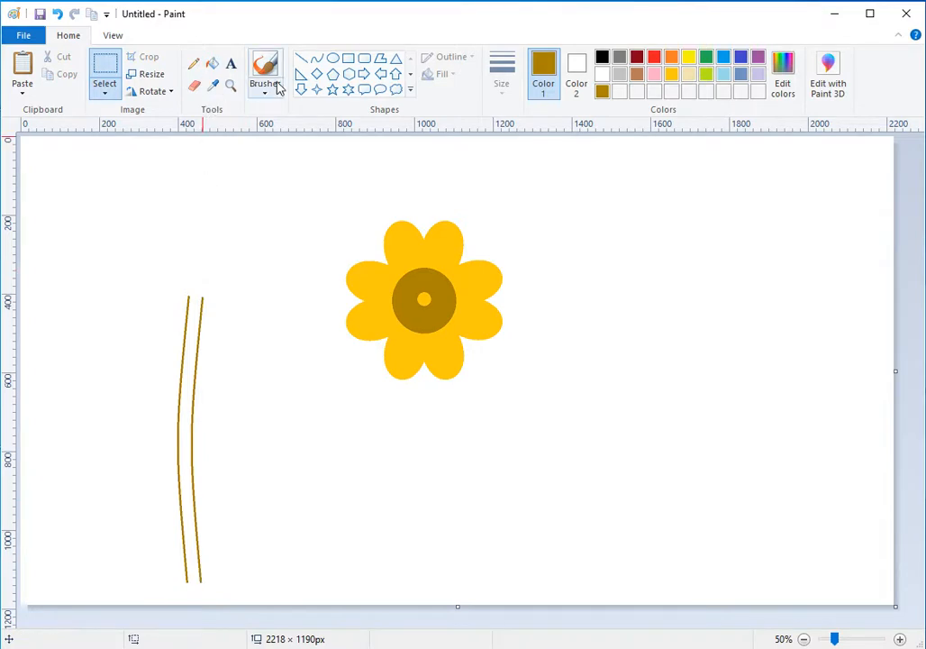
Close the stem outline by joining the two curves' upper ends and lower ends with short straight dark gold lines
left_click(230, 84)
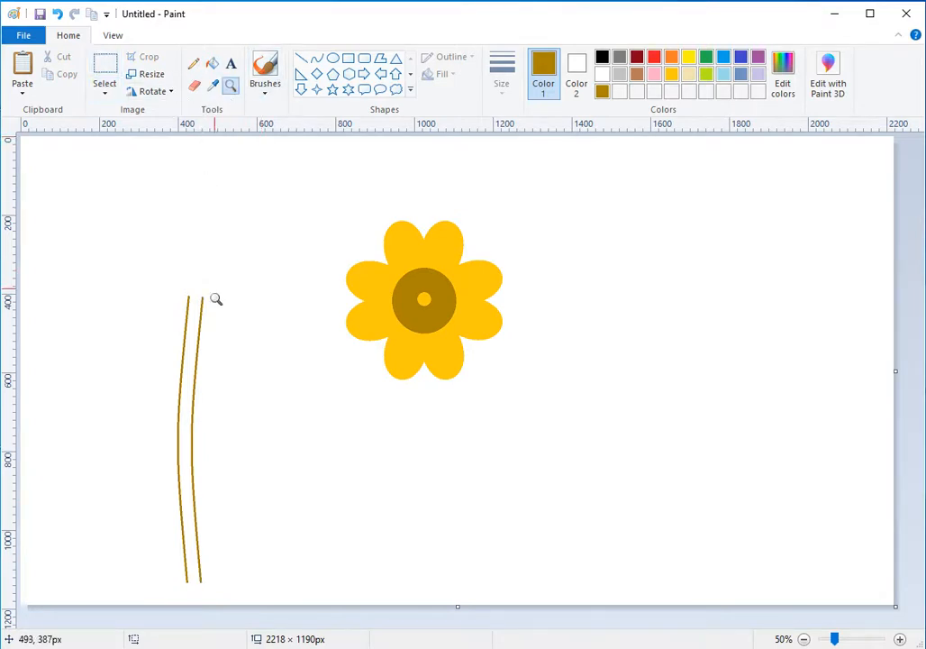
left_click(210, 306)
left_click(413, 359)
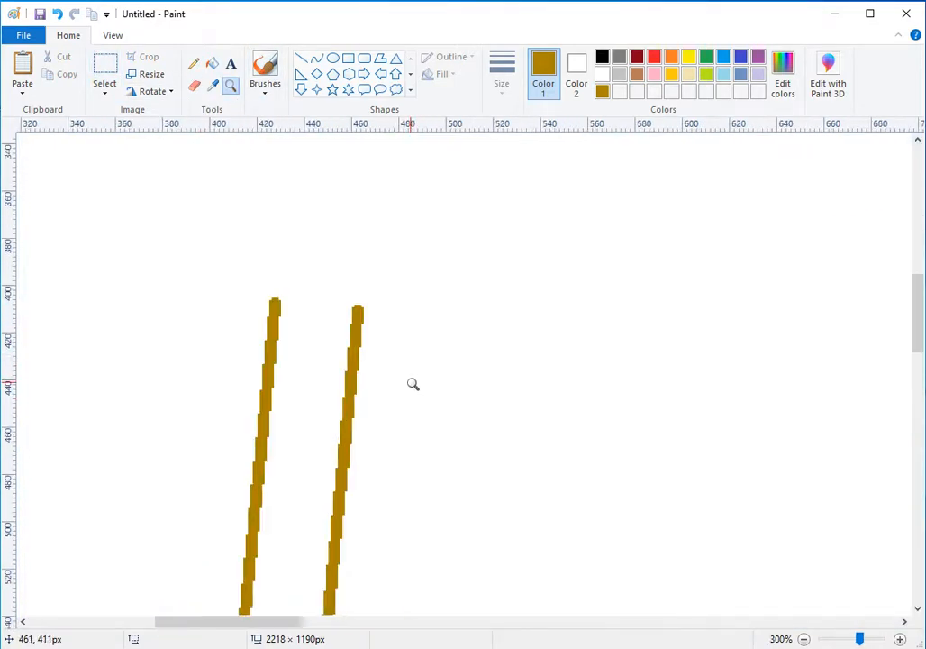
left_click(380, 344)
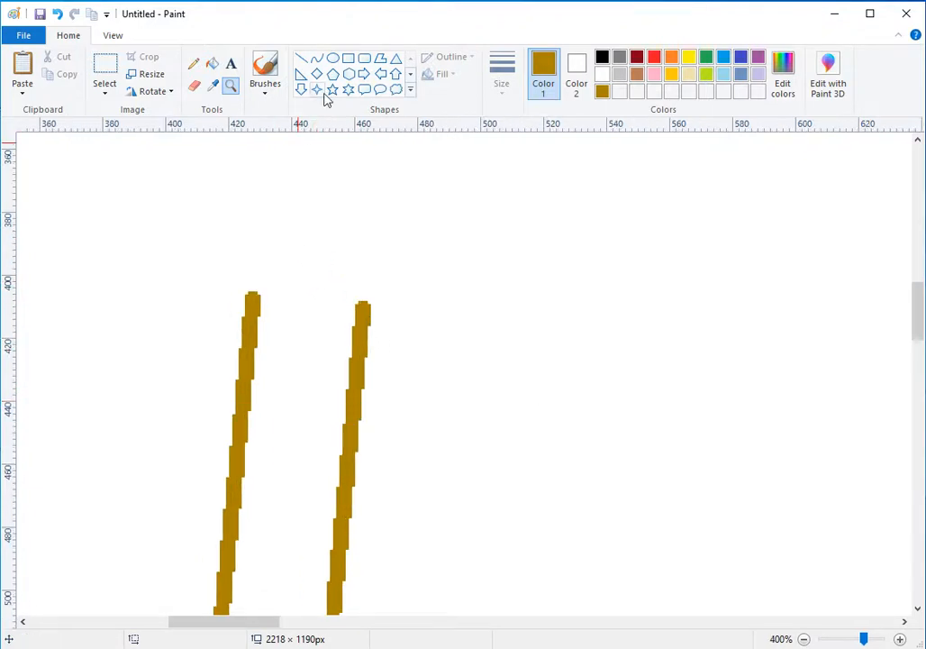
left_click(304, 59)
left_click_drag(255, 294, 360, 307)
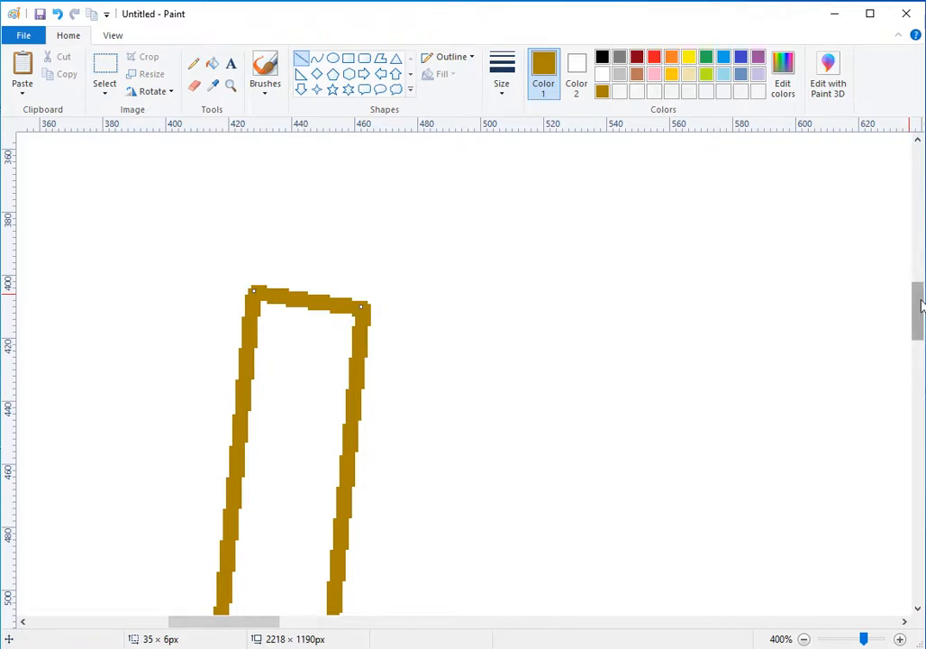
left_click_drag(920, 304, 920, 568)
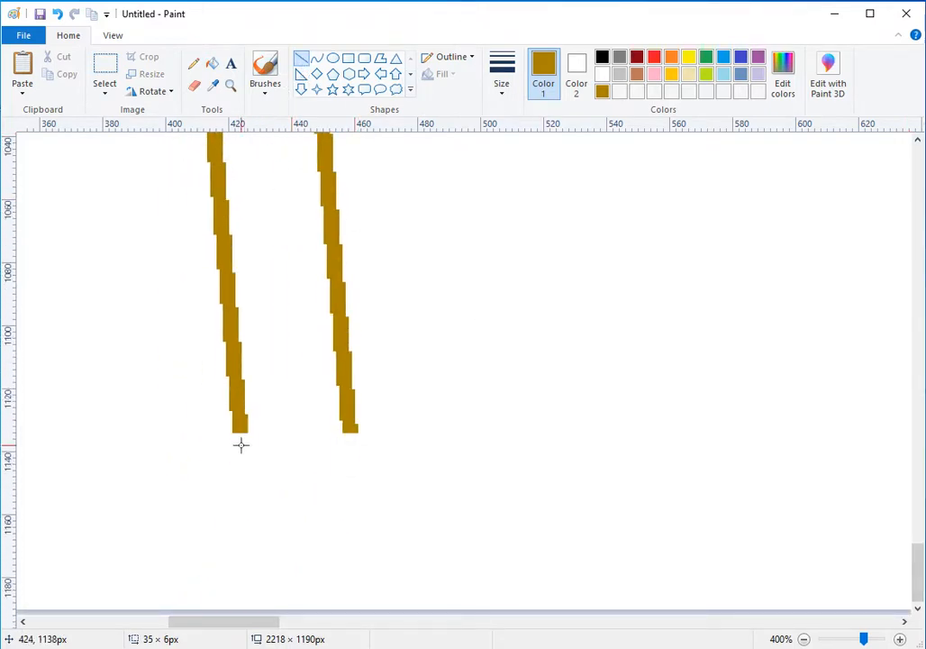
left_click_drag(241, 427, 351, 428)
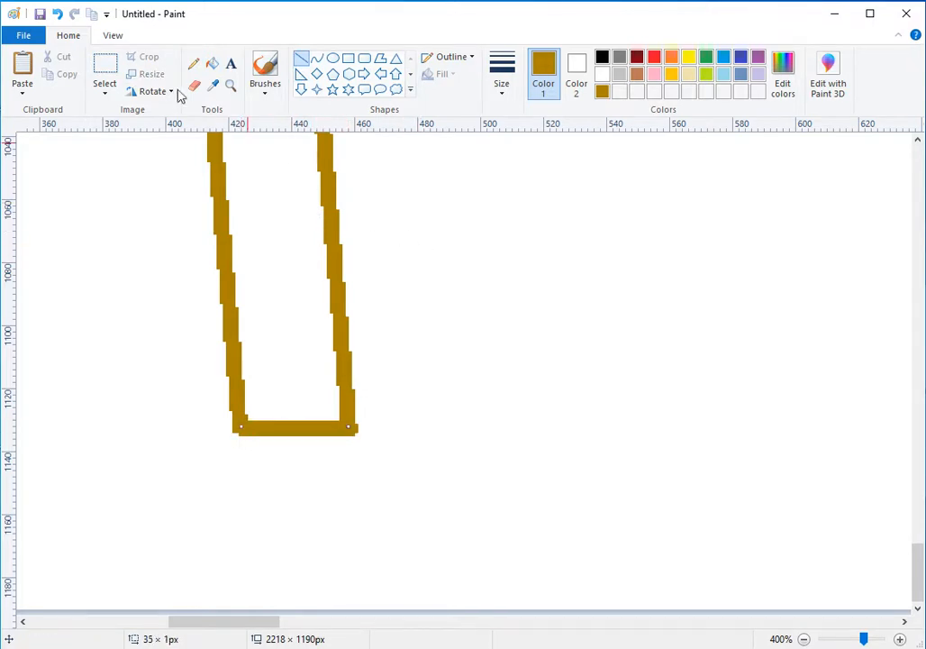
Fill the closed stem outline with dark gold
left_click(230, 89)
left_click(113, 35)
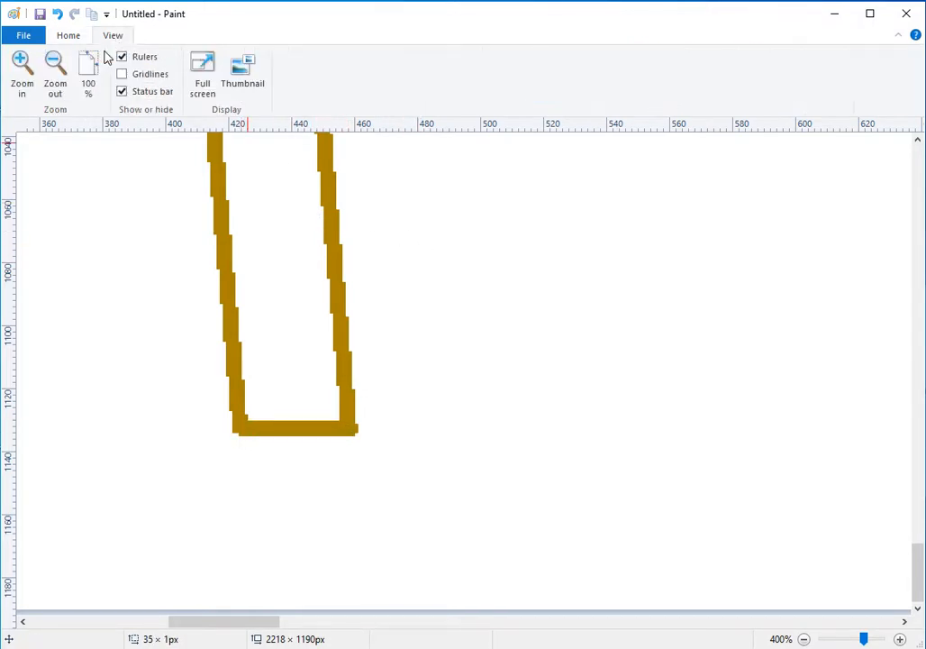
left_click(85, 67)
left_click(56, 67)
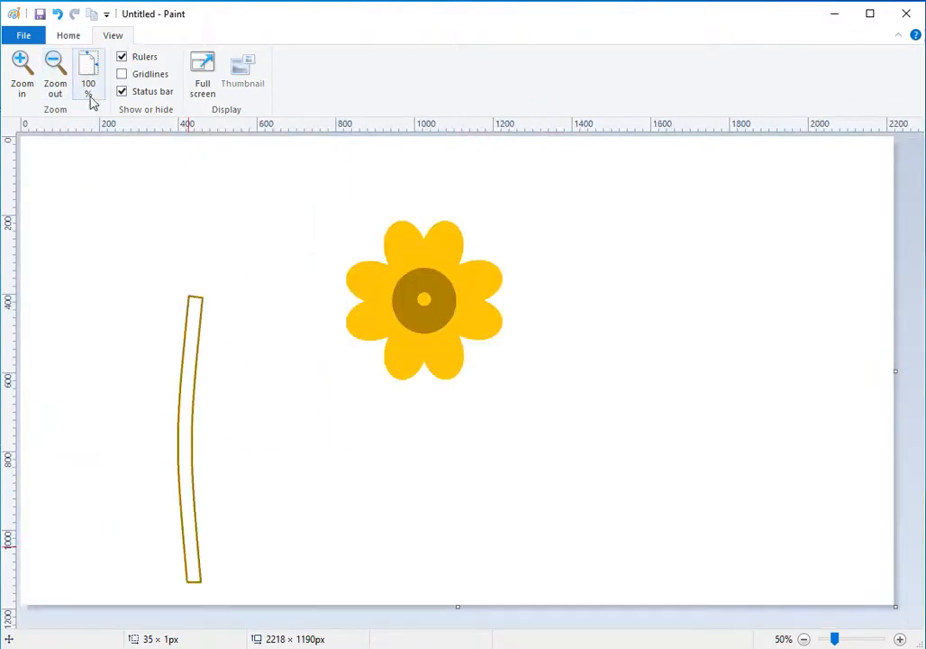
left_click(69, 36)
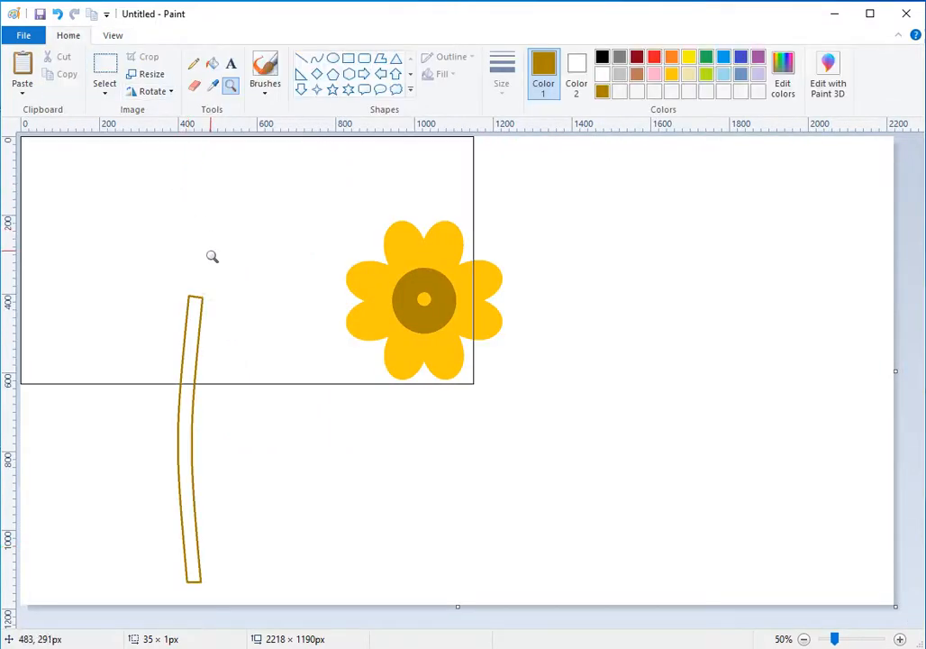
left_click(104, 65)
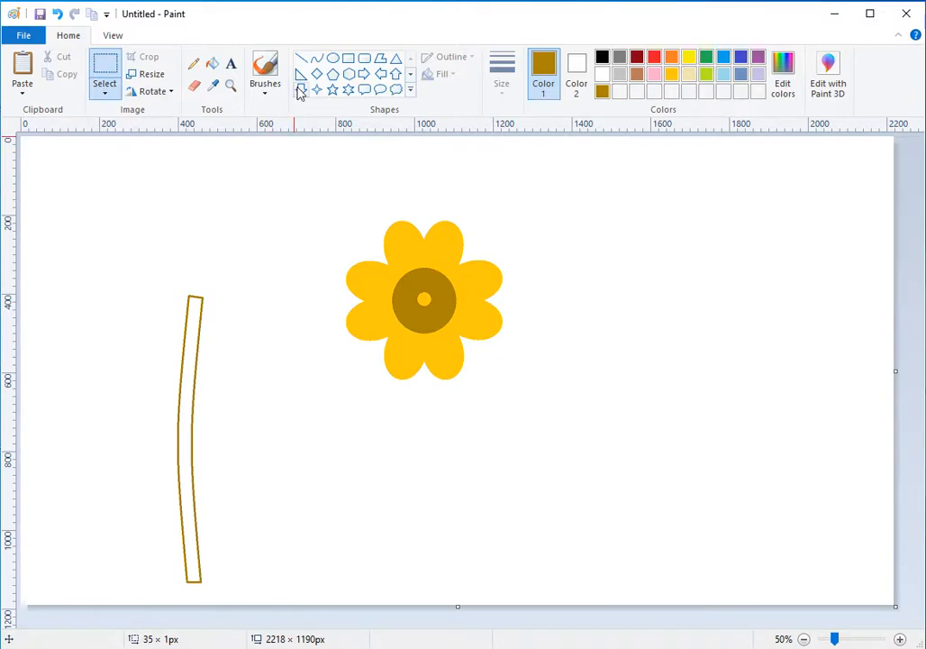
left_click(213, 64)
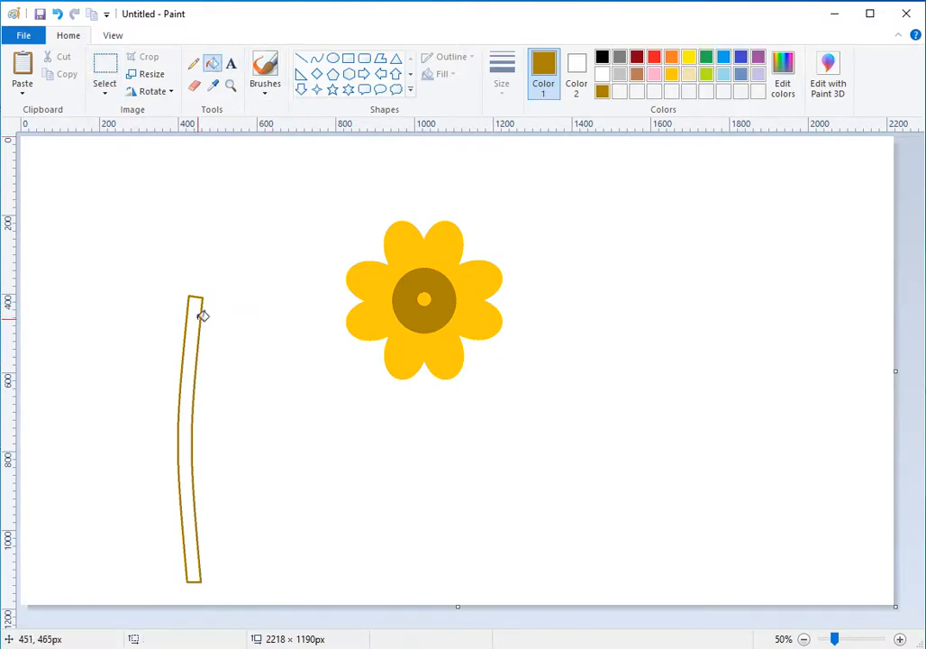
left_click(199, 315)
Move the whole flower head onto the upper end of the stem
left_click(105, 83)
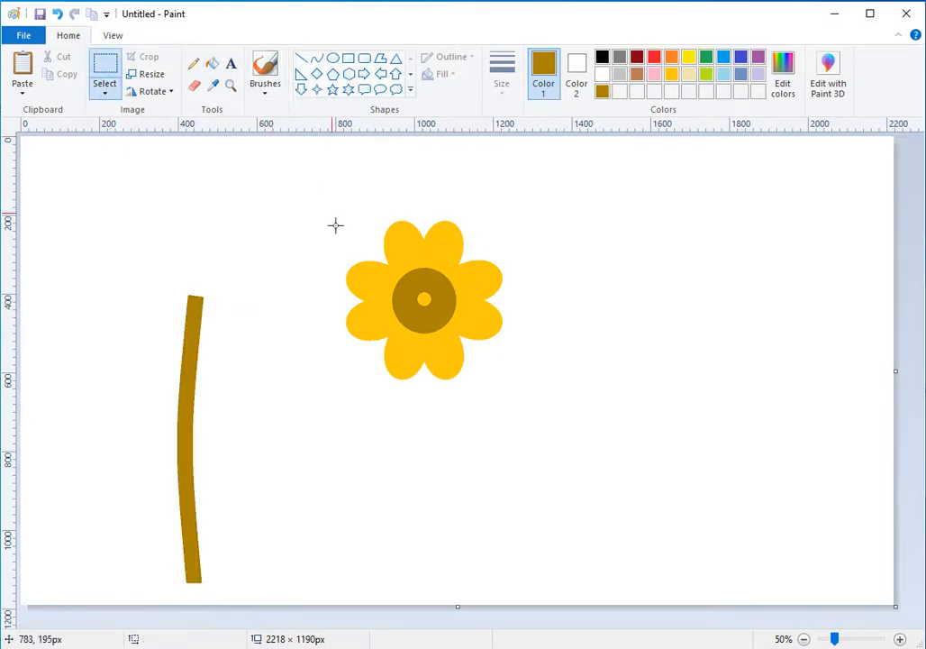
left_click_drag(295, 190, 518, 394)
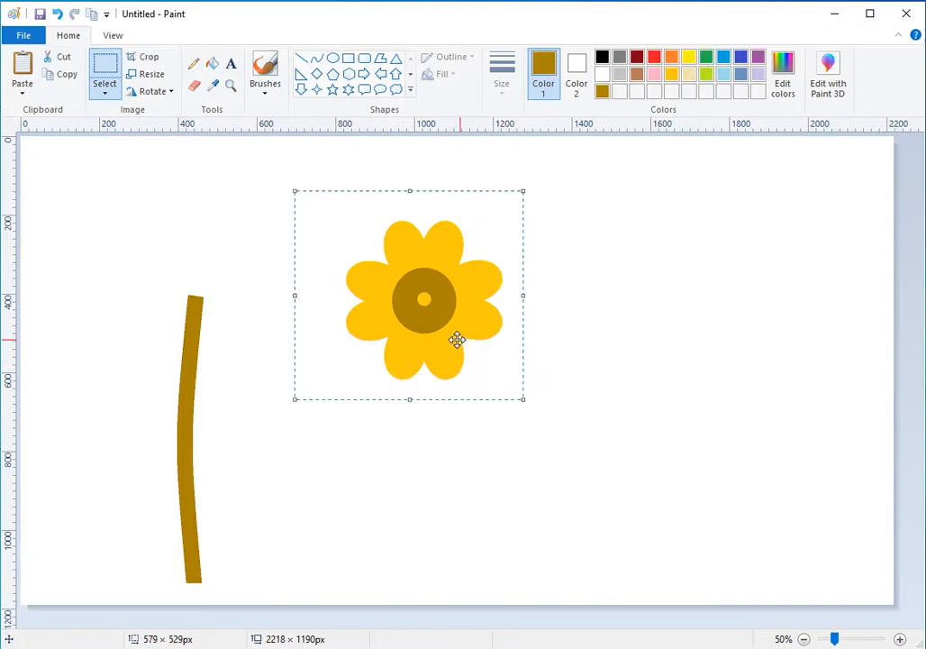
left_click_drag(457, 341, 232, 307)
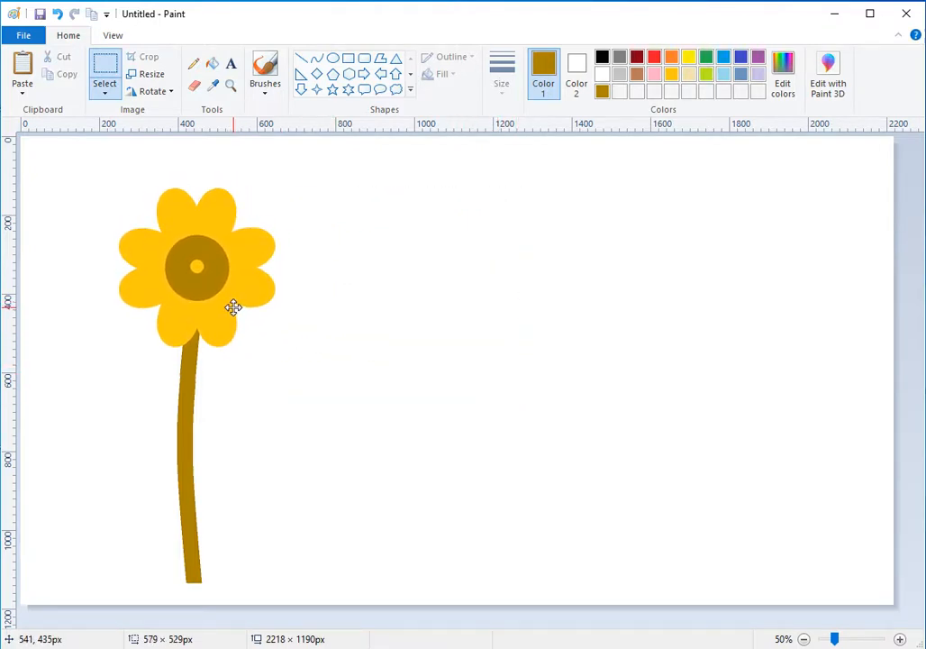
left_click(106, 67)
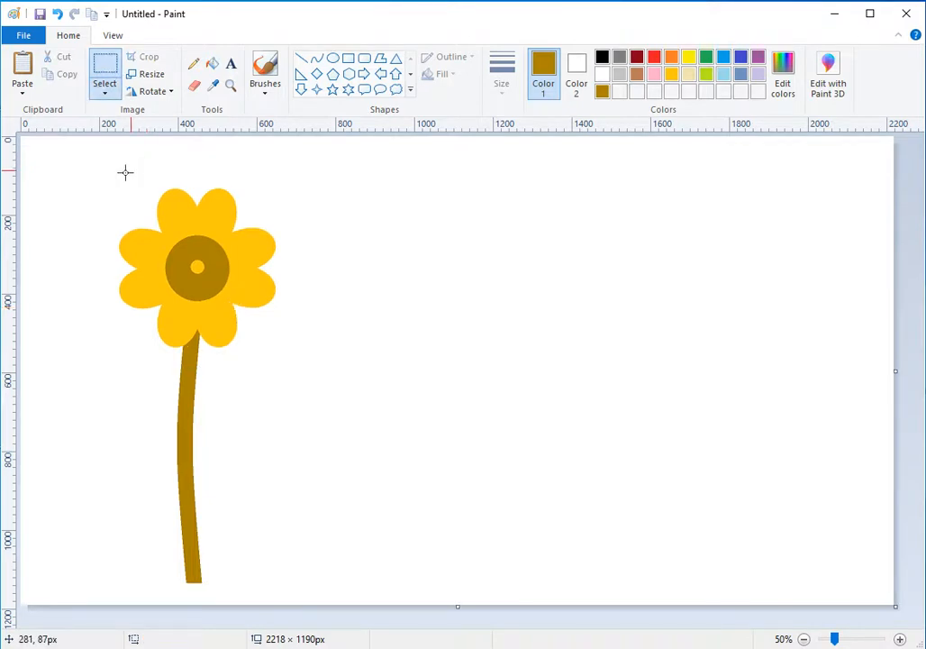
Move the complete flower down until its stem meets the canvas's lower edge, and copy it
left_click_drag(92, 168, 301, 590)
left_click_drag(213, 355, 211, 380)
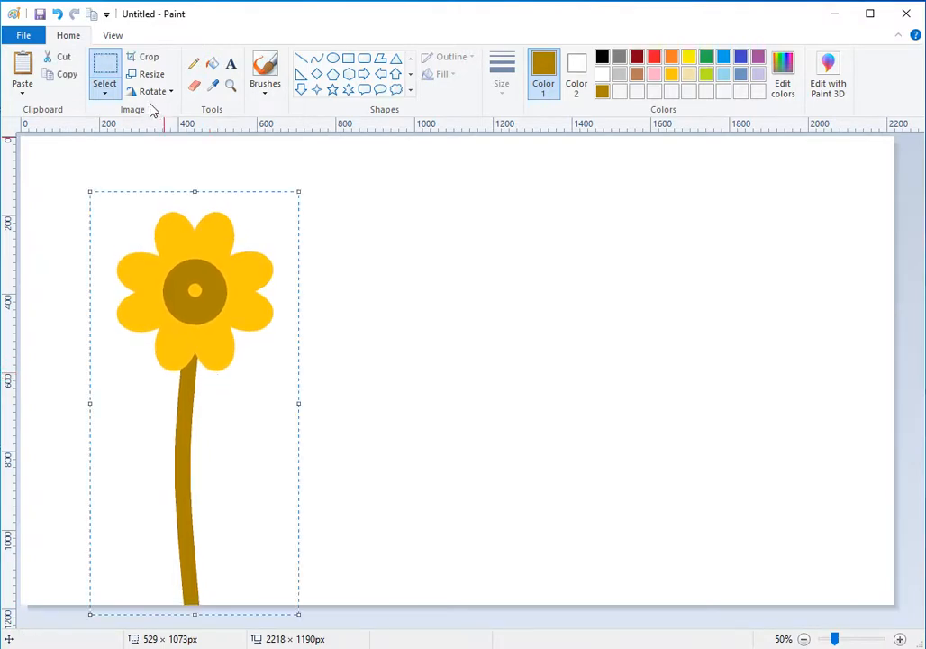
left_click(416, 224)
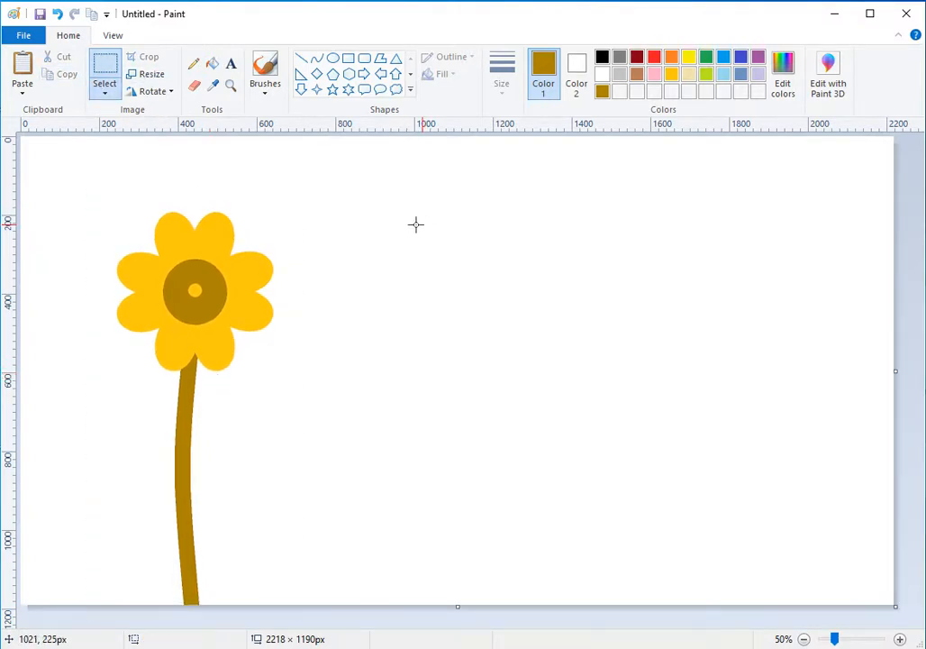
Paste a second flower to the lower right of the first, with its stem running off the canvas's lower edge
left_click(24, 65)
left_click_drag(124, 201, 297, 369)
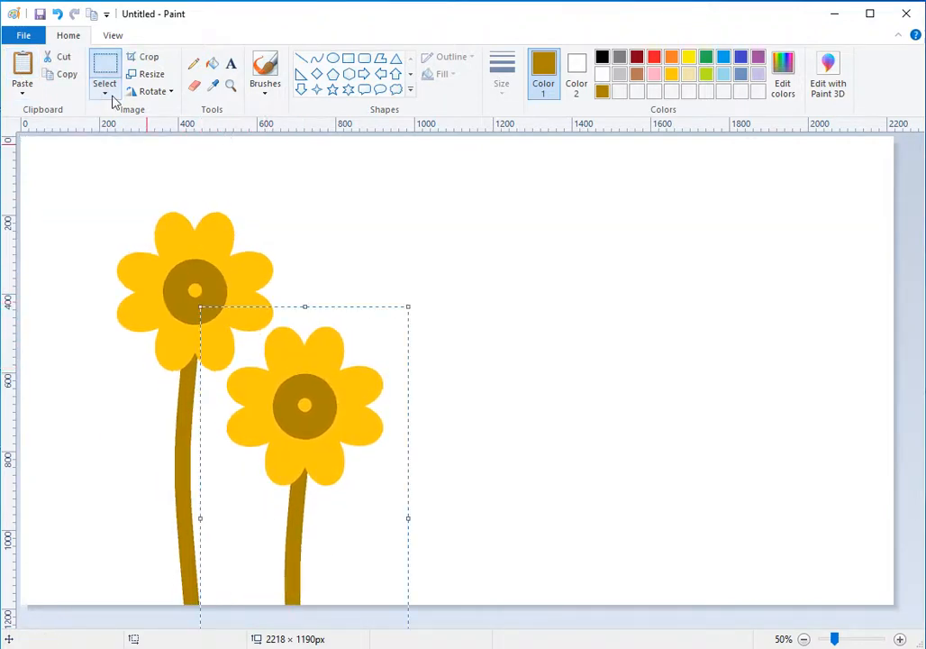
left_click(67, 150)
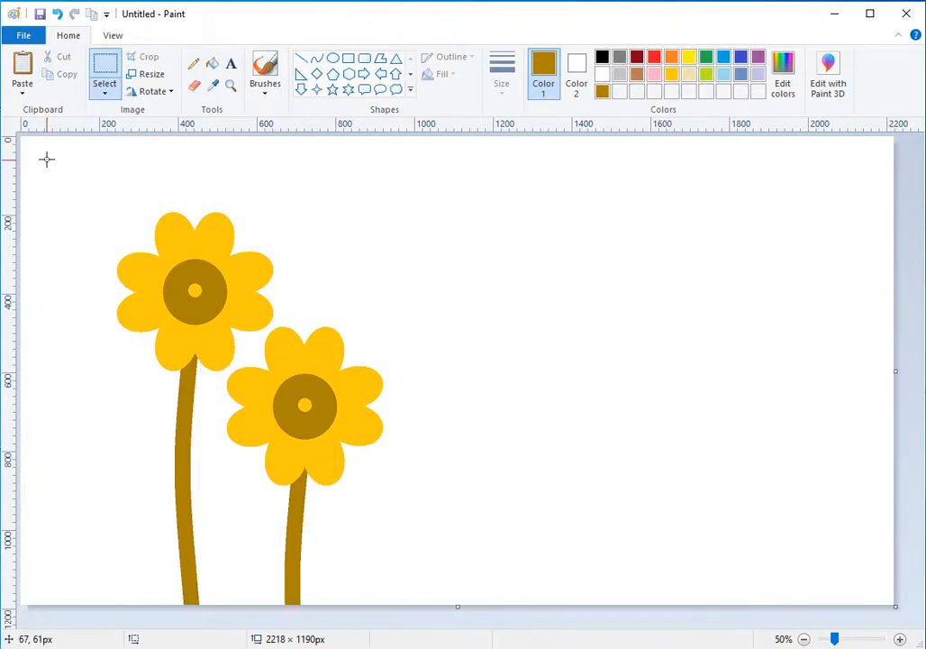
Shift both flowers together to the right and paste a third, lower flower to the left of the tall one
left_click_drag(47, 159, 442, 639)
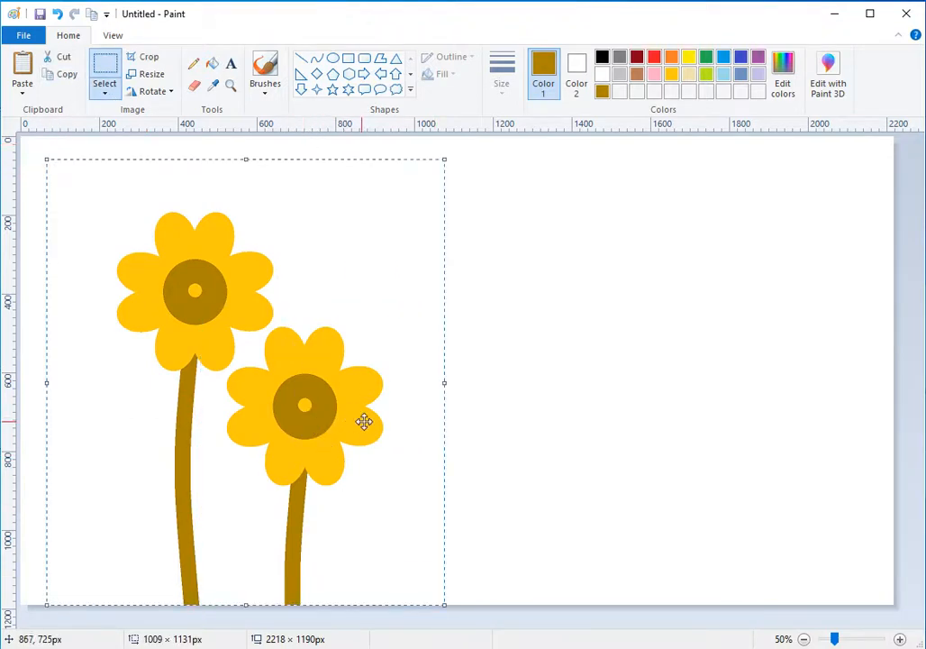
left_click_drag(363, 422, 445, 429)
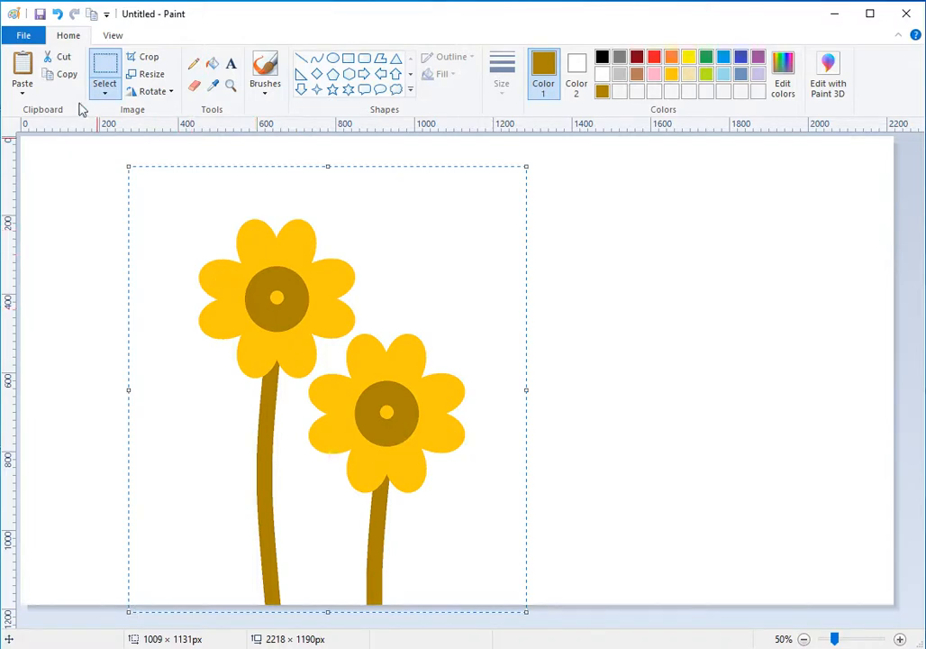
left_click(23, 65)
left_click_drag(120, 194, 169, 420)
left_click(130, 184)
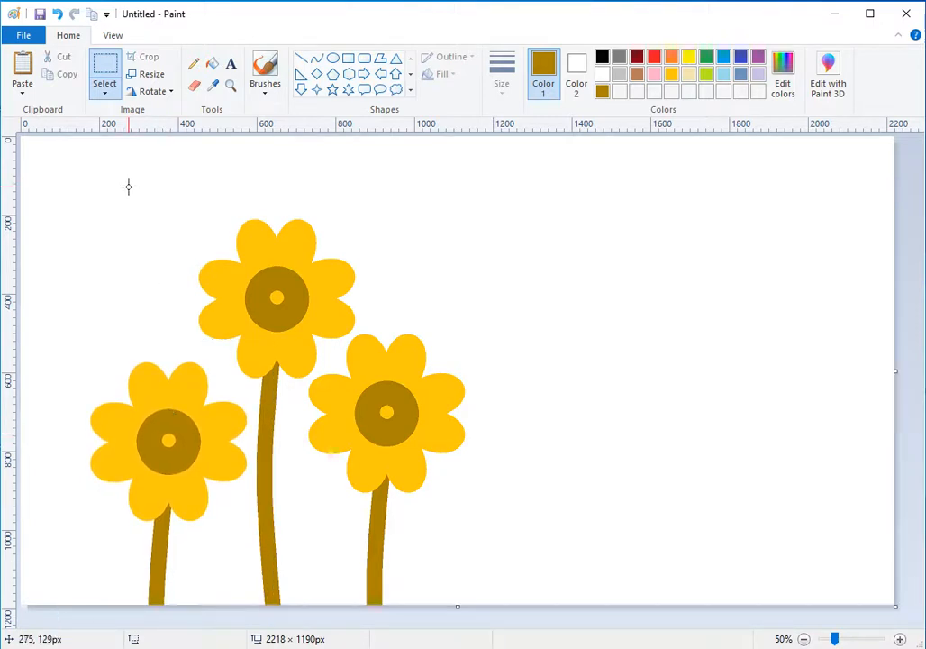
Crop the picture around the three flowers to about 1185 × 1113 px
left_click(106, 65)
left_click_drag(43, 167, 509, 627)
left_click(147, 57)
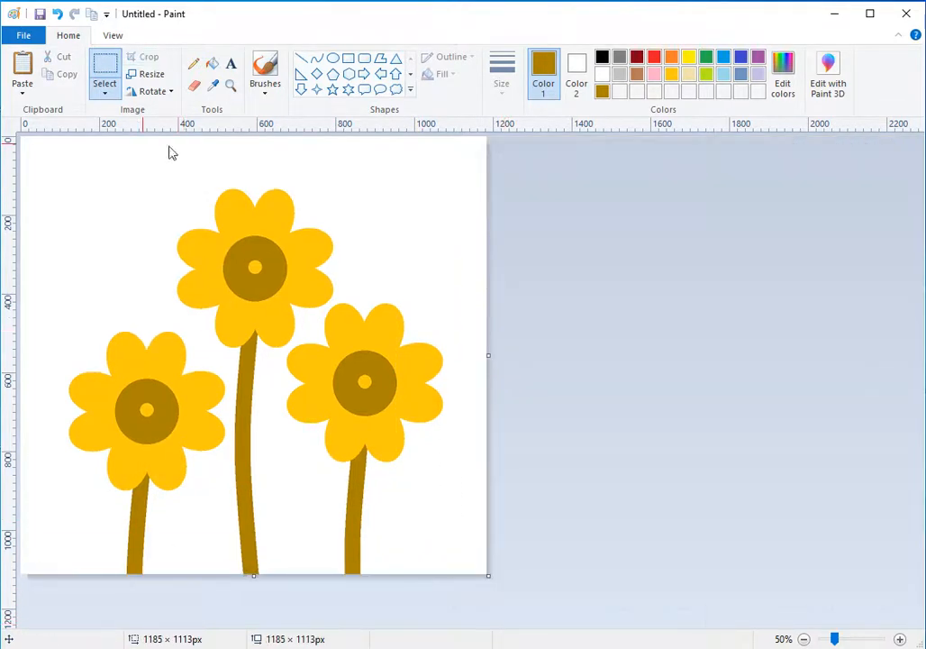